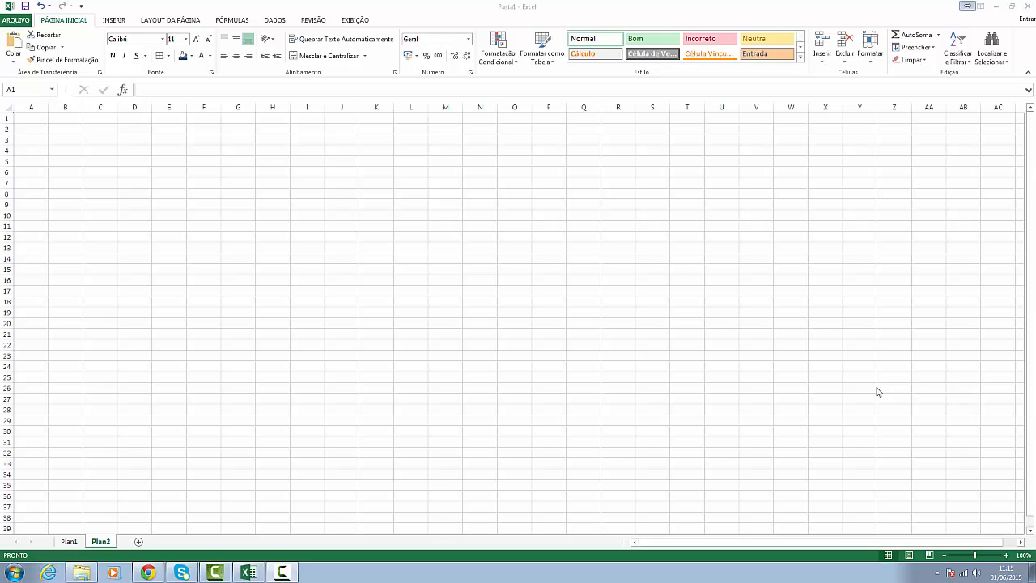
Select cell M5 on the Plan2 sheet and widen column M to about three times its width.
click(436, 159)
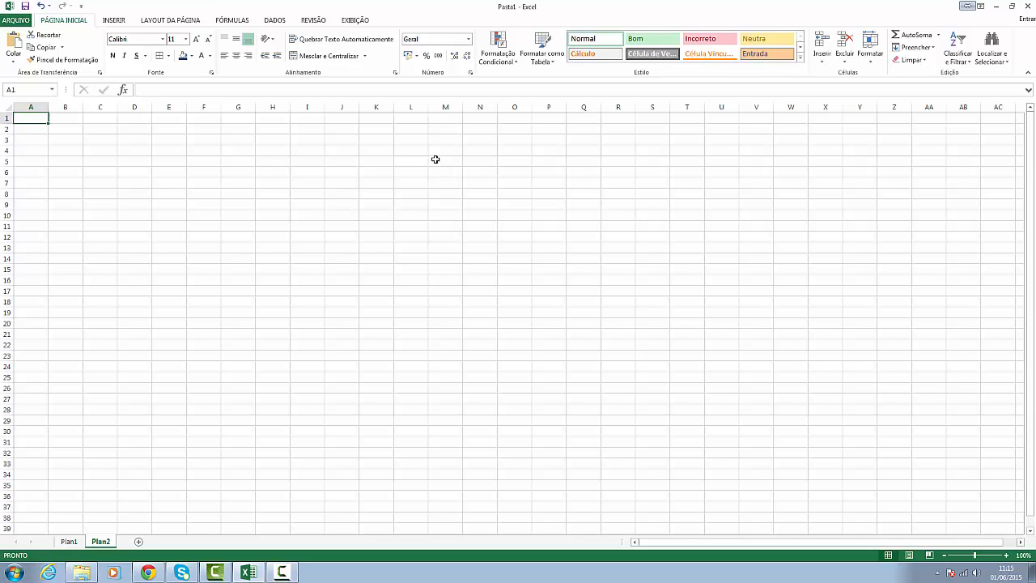
click(440, 159)
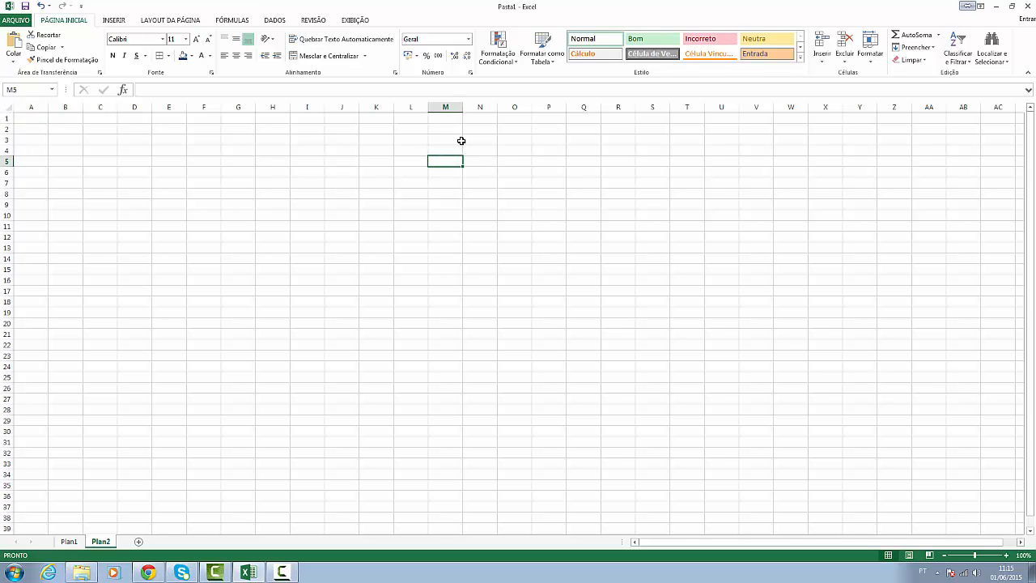
drag(462, 107, 536, 107)
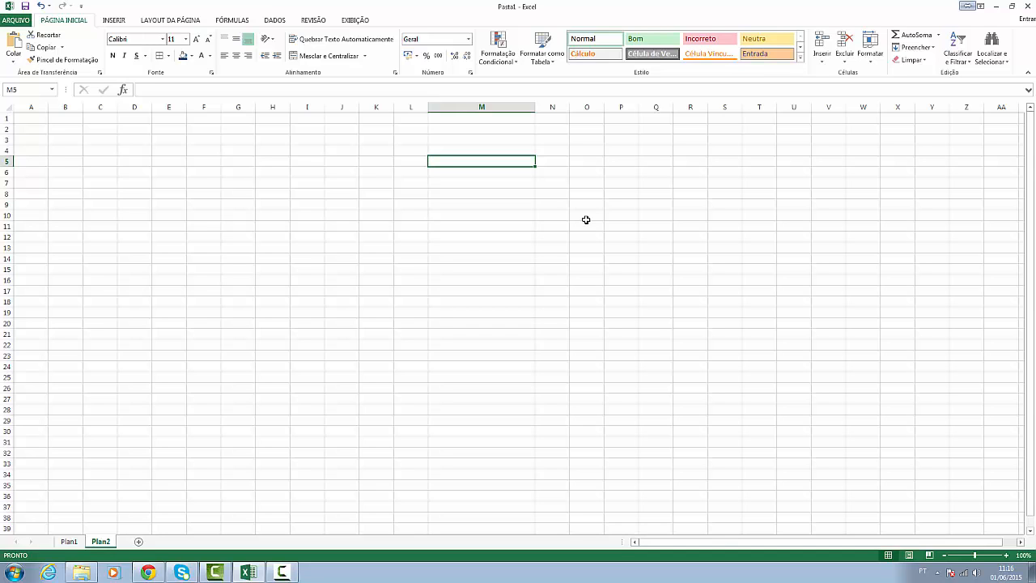
Begin a formula with the SE function in cell M5.
text(=)
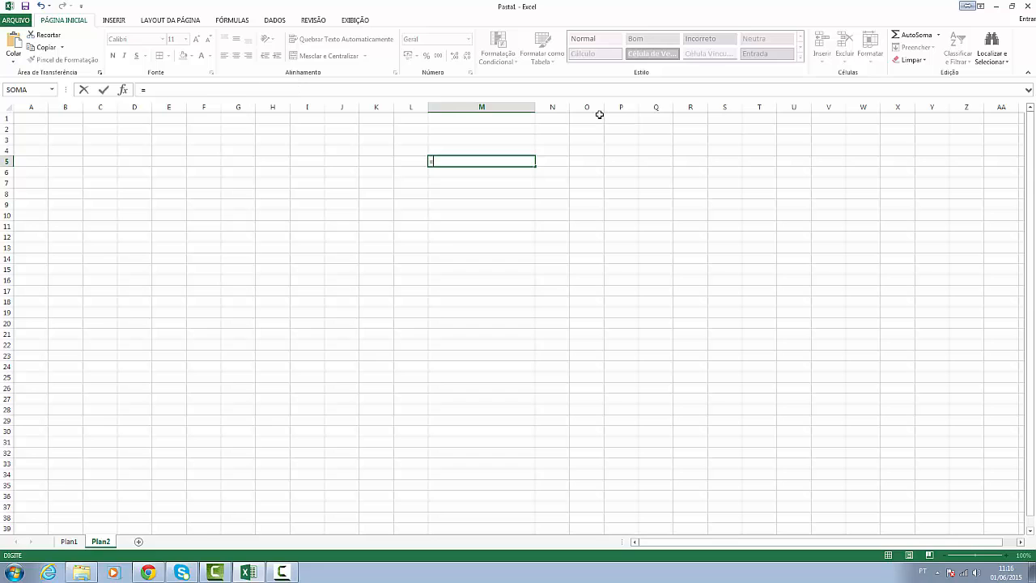
text(se)
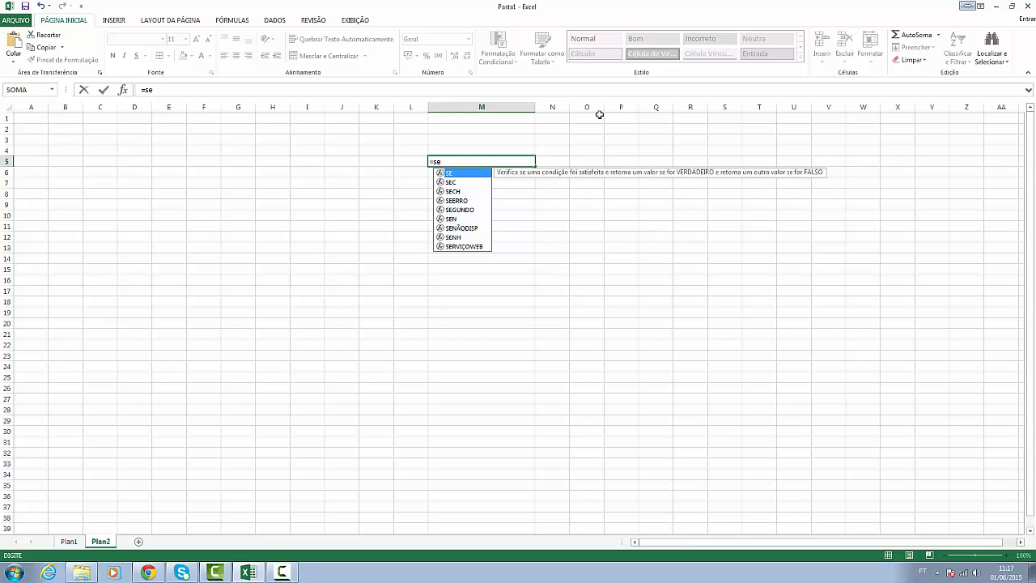
key(Tab)
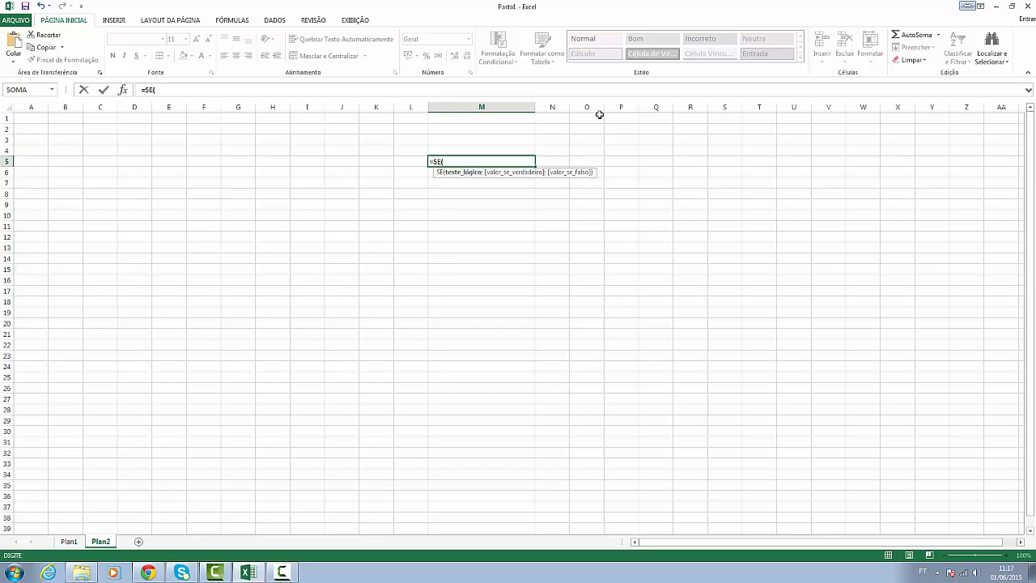
click(282, 572)
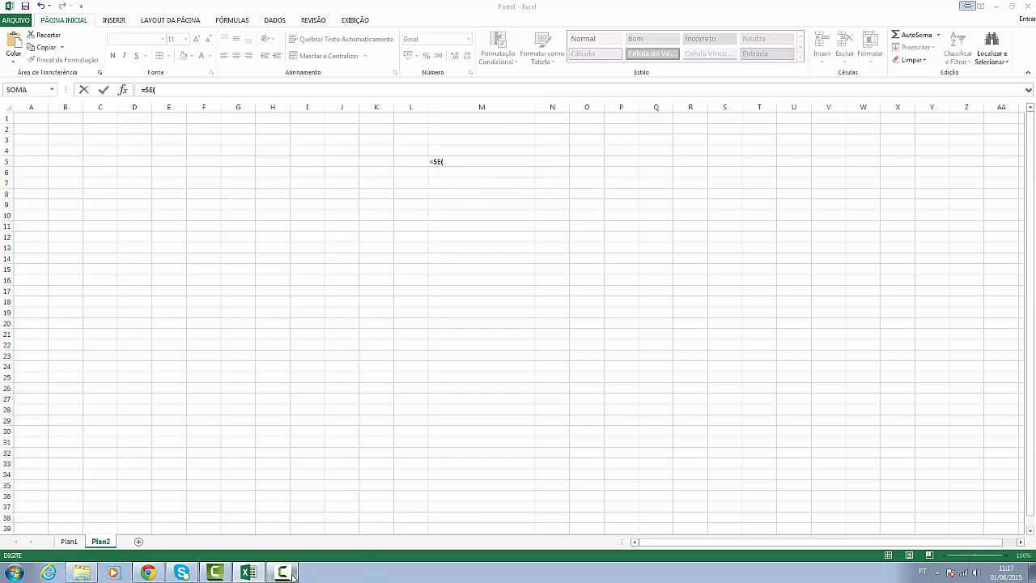
click(983, 523)
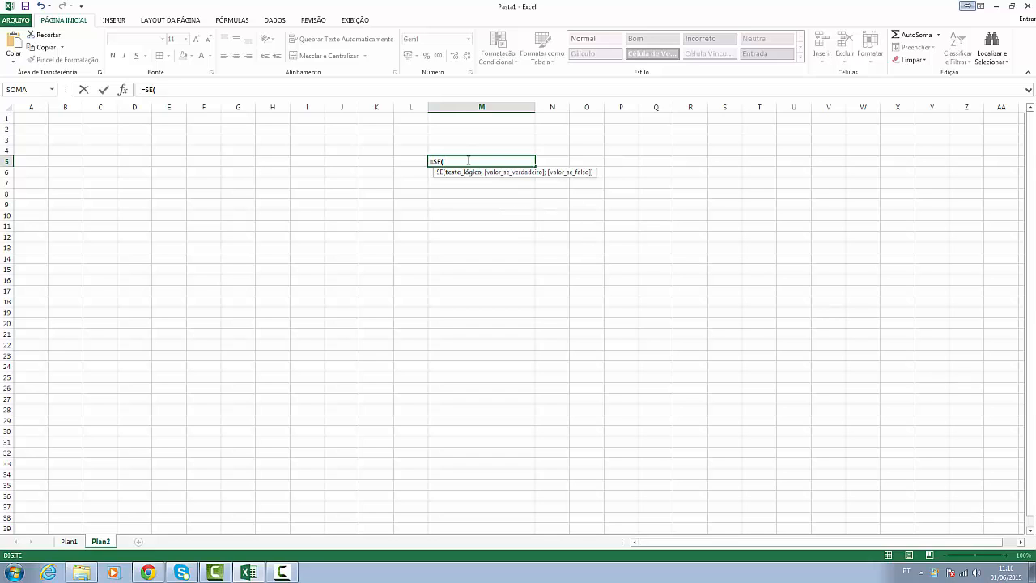
Complete the M5 formula as =SE(A1="Sol";"Moto";"Carro"), accepting the suggested correction for the missing quotation mark.
click(42, 118)
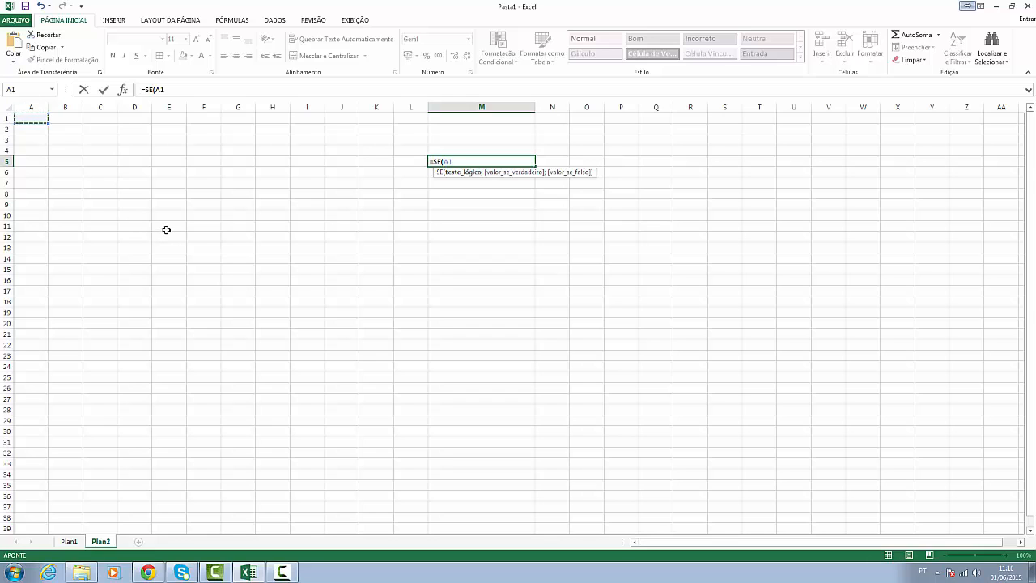
text(=)
text("Sol";)
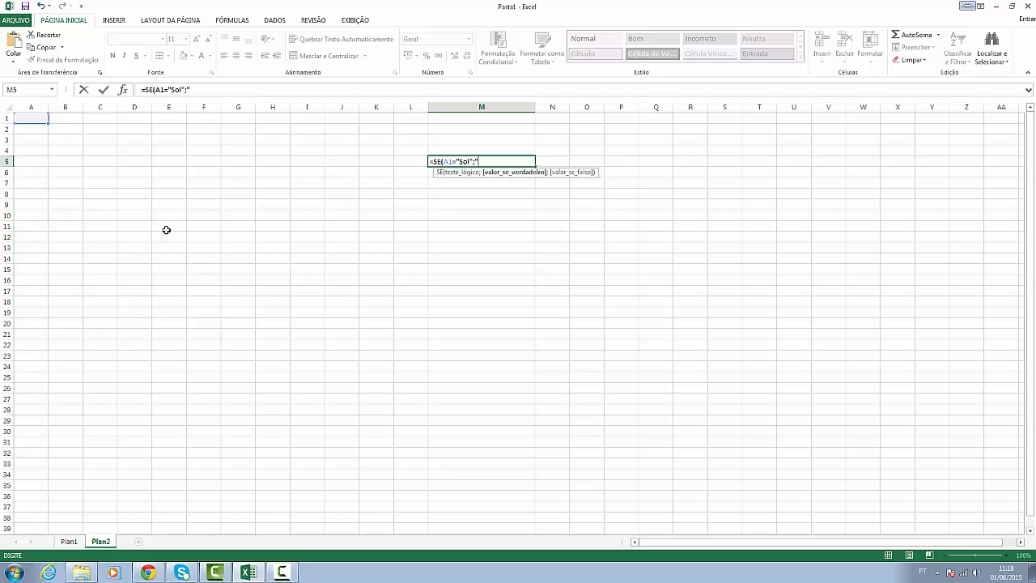
text("Moto";)
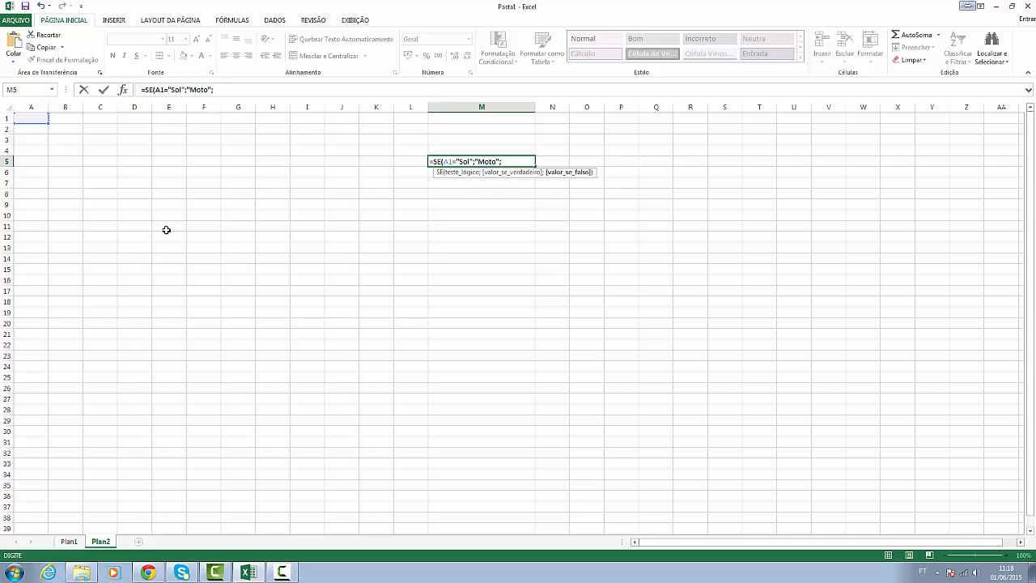
text(Carro"))
key(Return)
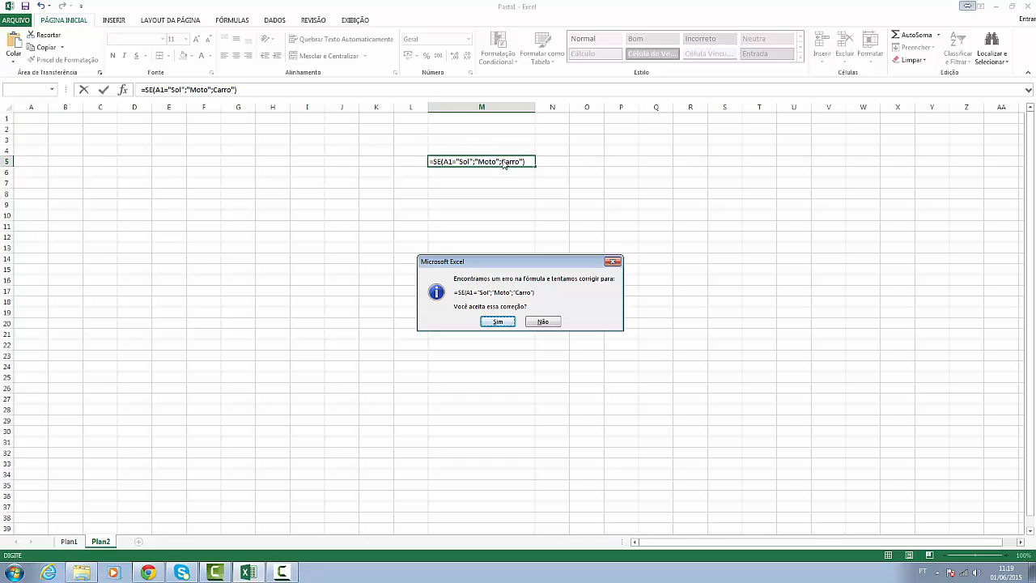
drag(519, 263, 481, 187)
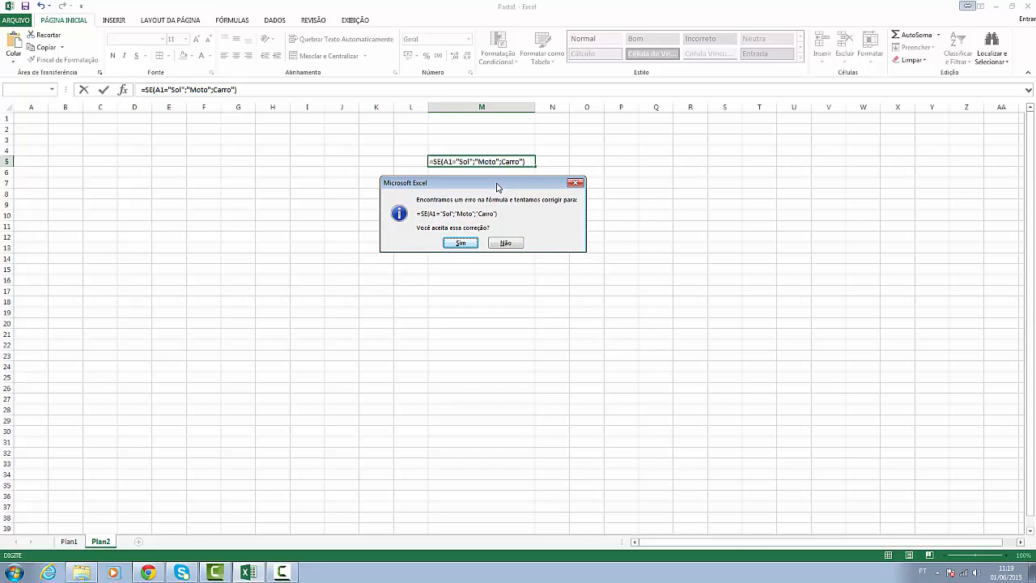
mouse_move(499, 186)
mouse_down()
mouse_move(494, 194)
mouse_move(500, 187)
mouse_up()
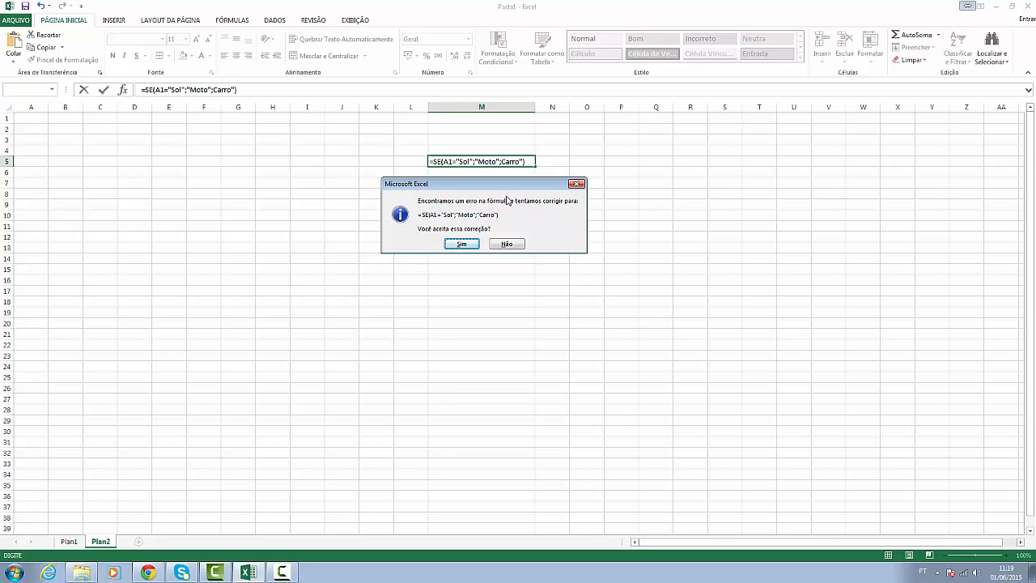
click(460, 244)
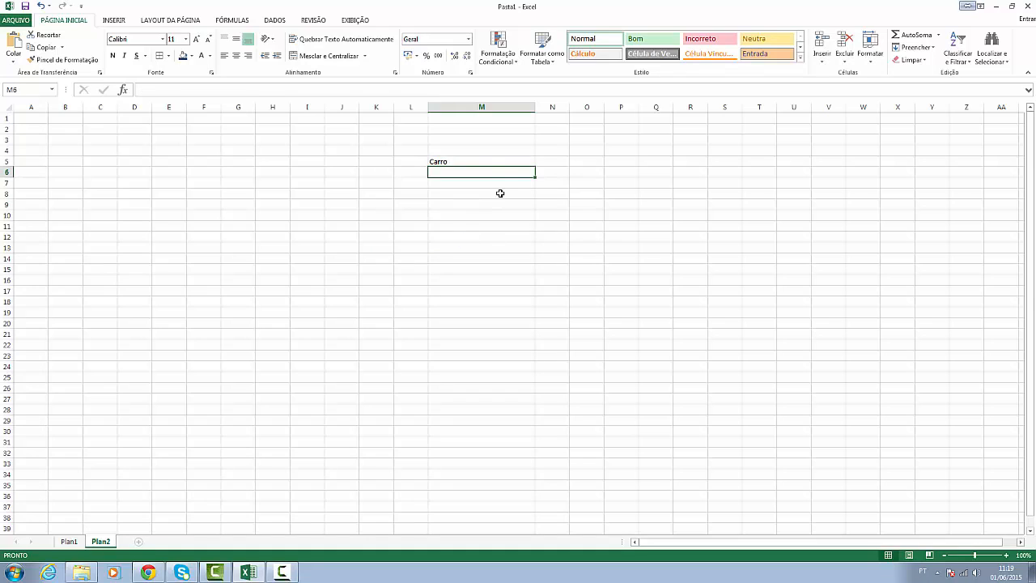
Widen column A to about twice its width and make row 1 slightly taller around cell A1.
click(460, 162)
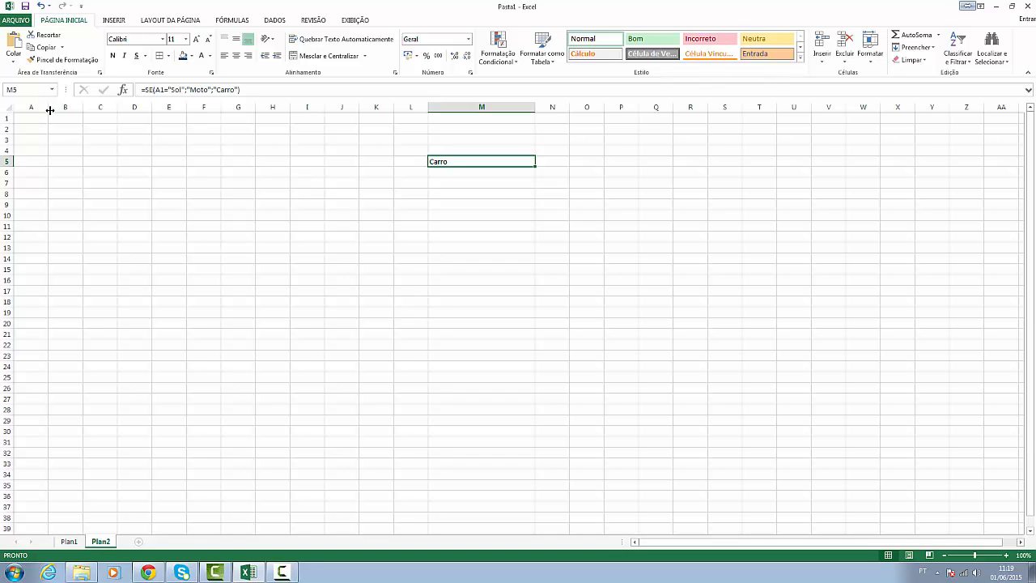
drag(48, 111, 79, 110)
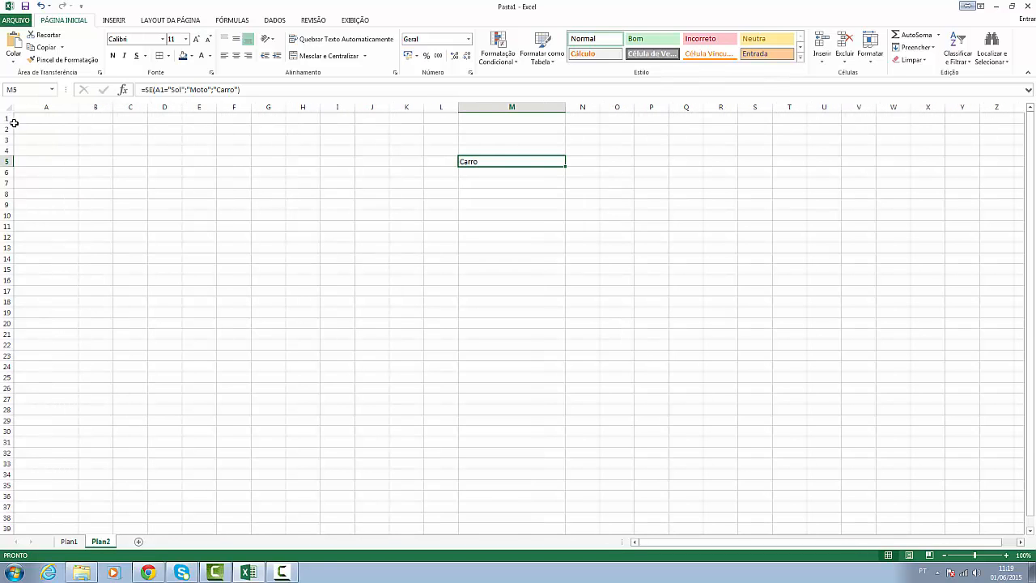
drag(12, 123, 12, 128)
click(45, 125)
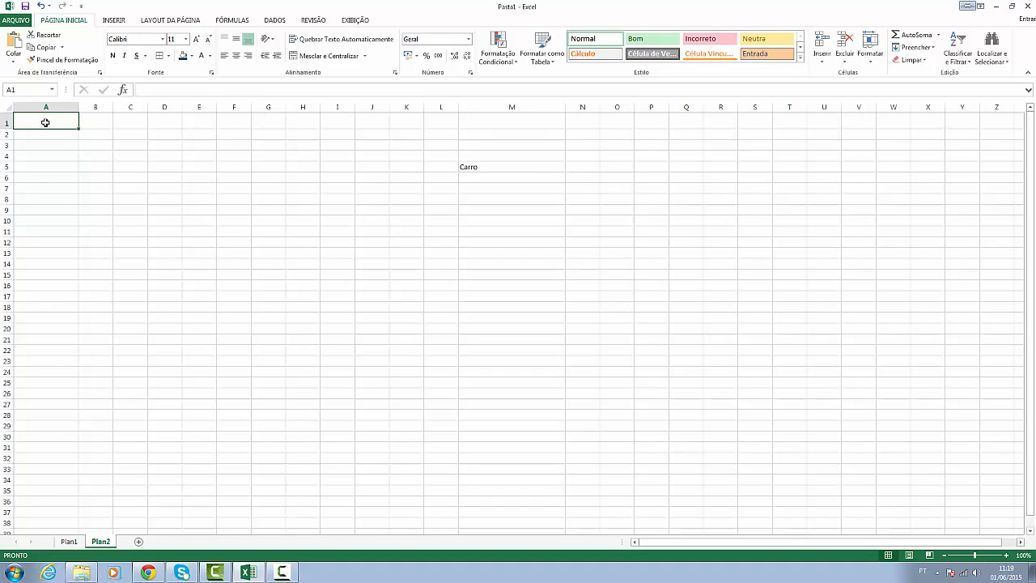
Examine the value-if-false argument "Carro" in the M5 formula, leaving the formula as it is.
click(495, 168)
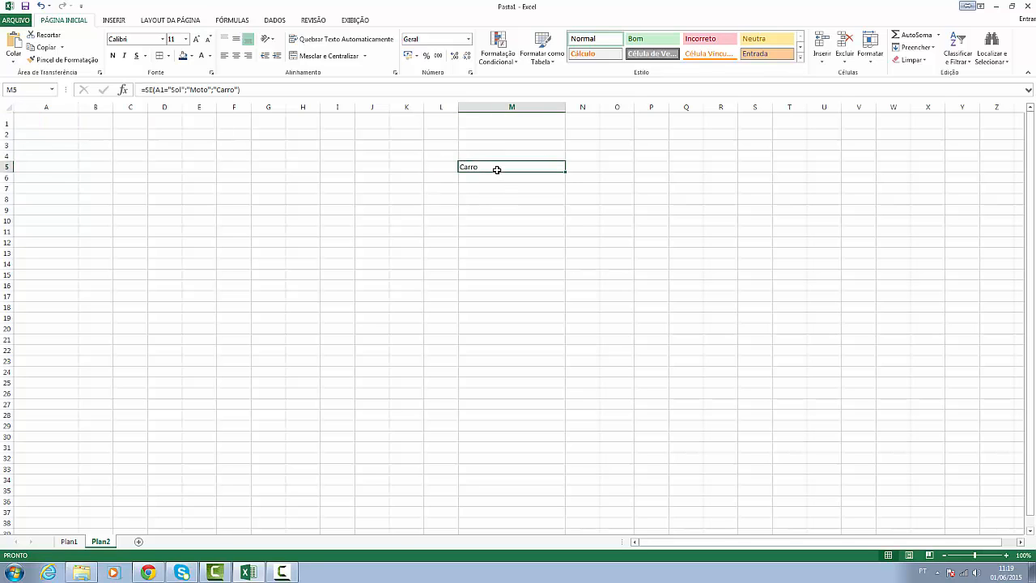
drag(215, 90, 239, 88)
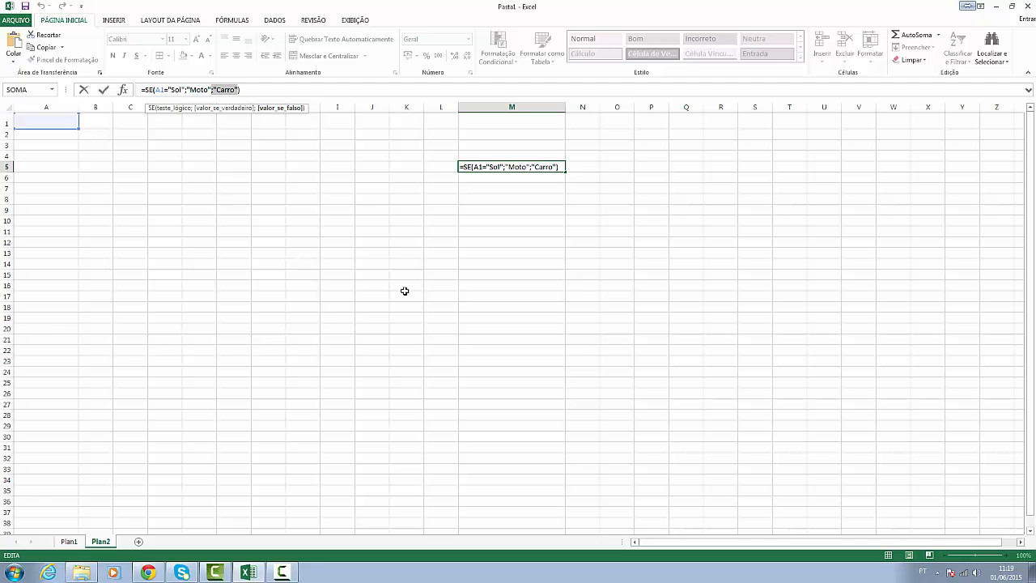
key(Return)
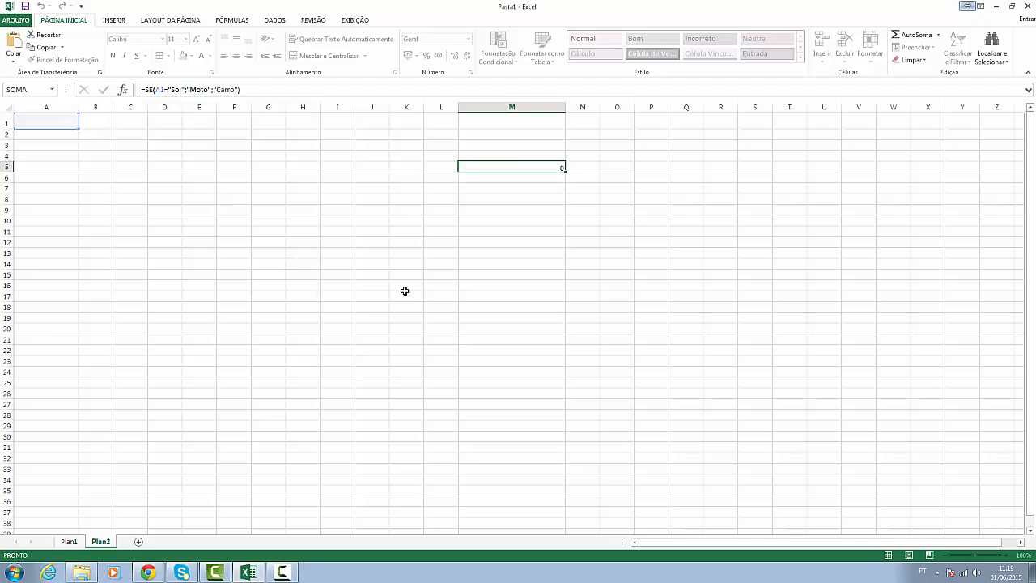
Enter Sol in cell A1 and check the SE formula's result in M5.
click(48, 117)
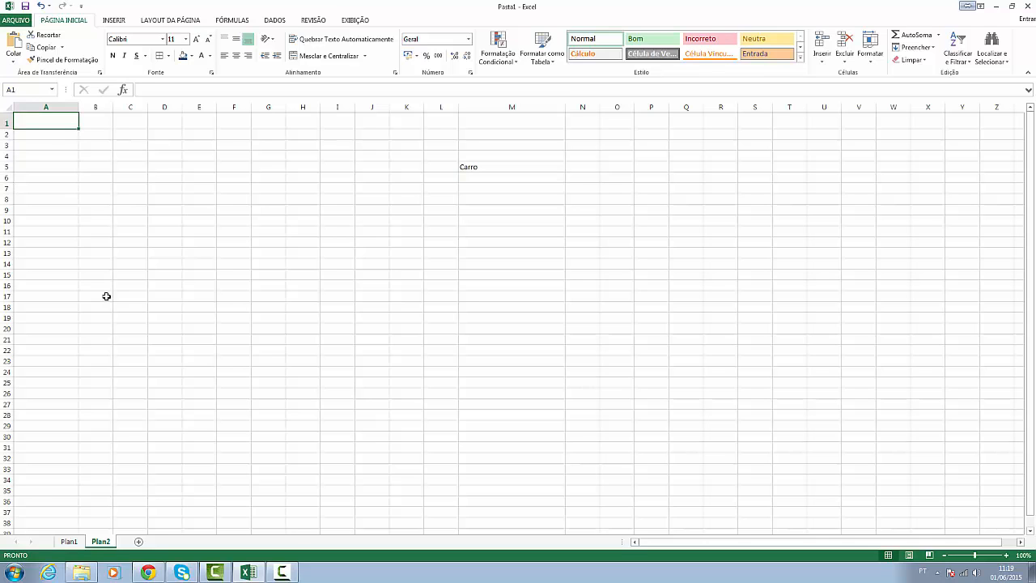
text(Sol)
key(Return)
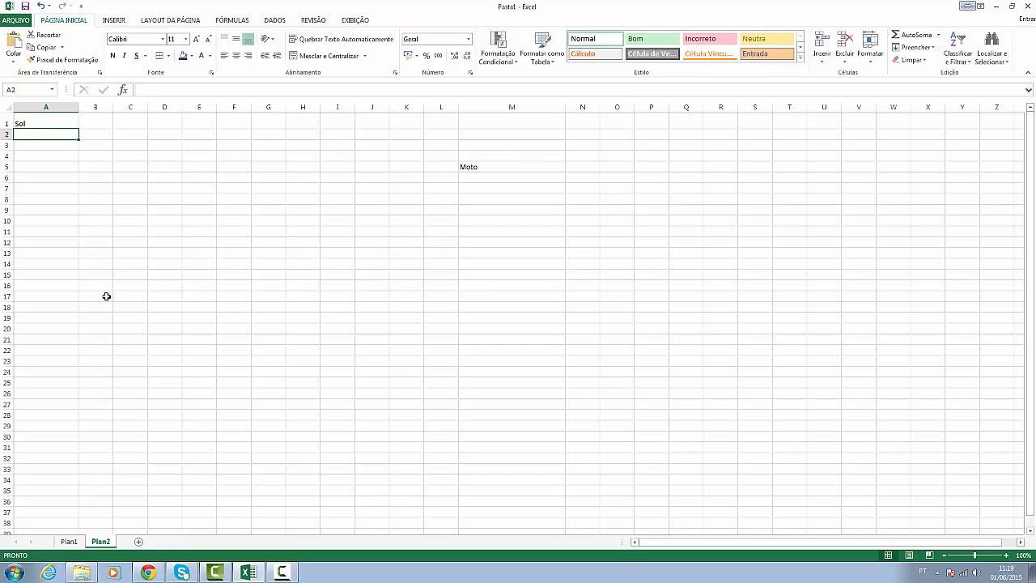
click(488, 167)
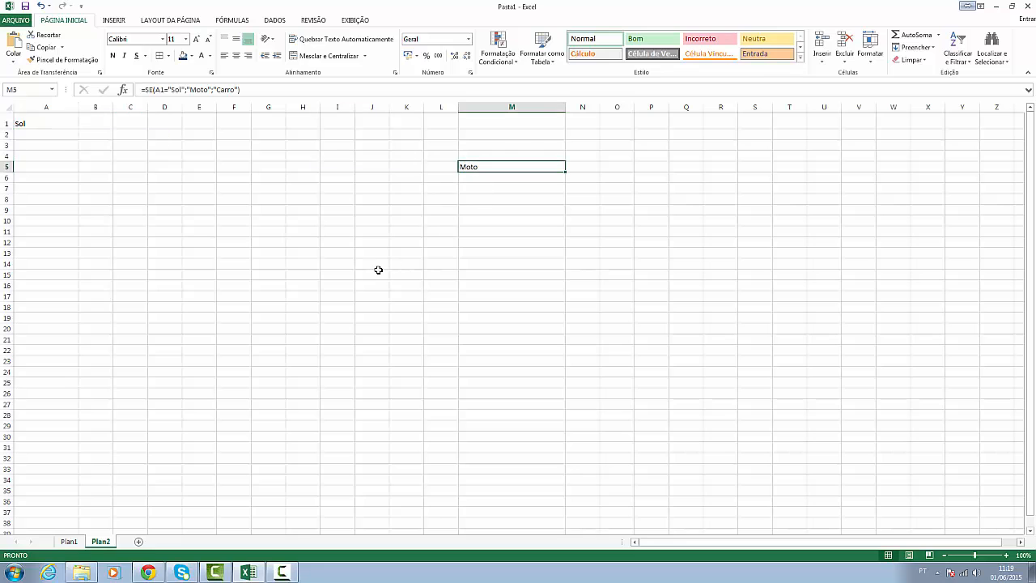
Replace the content of cell A1 with Chuva and check the SE formula's result in M5.
click(50, 122)
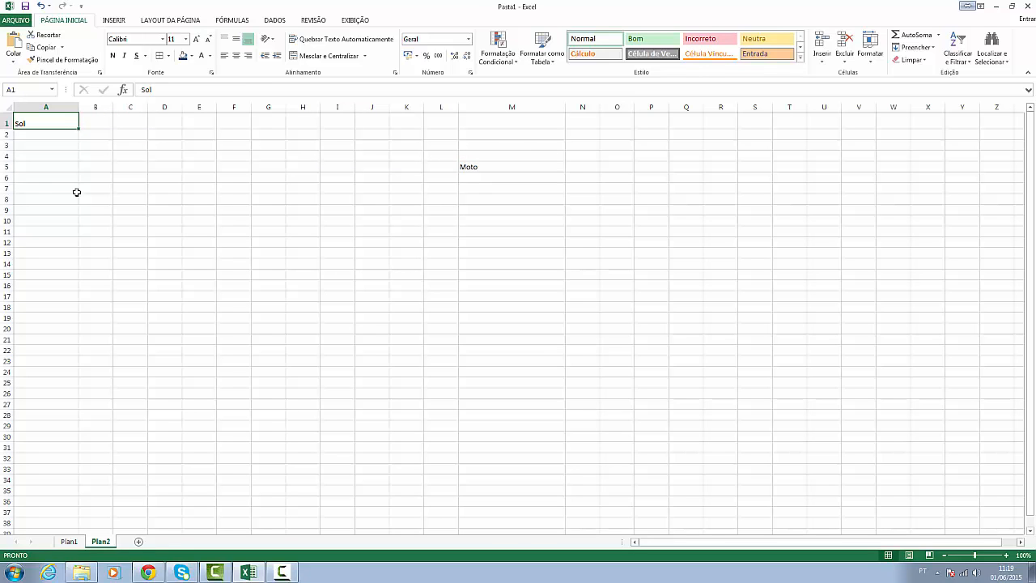
text(Chuva)
key(Return)
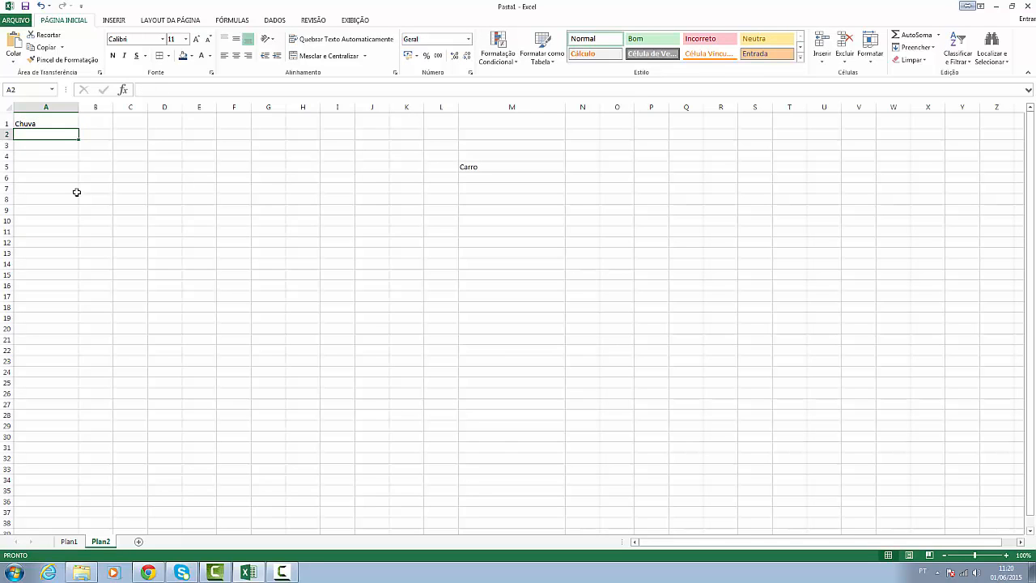
click(477, 168)
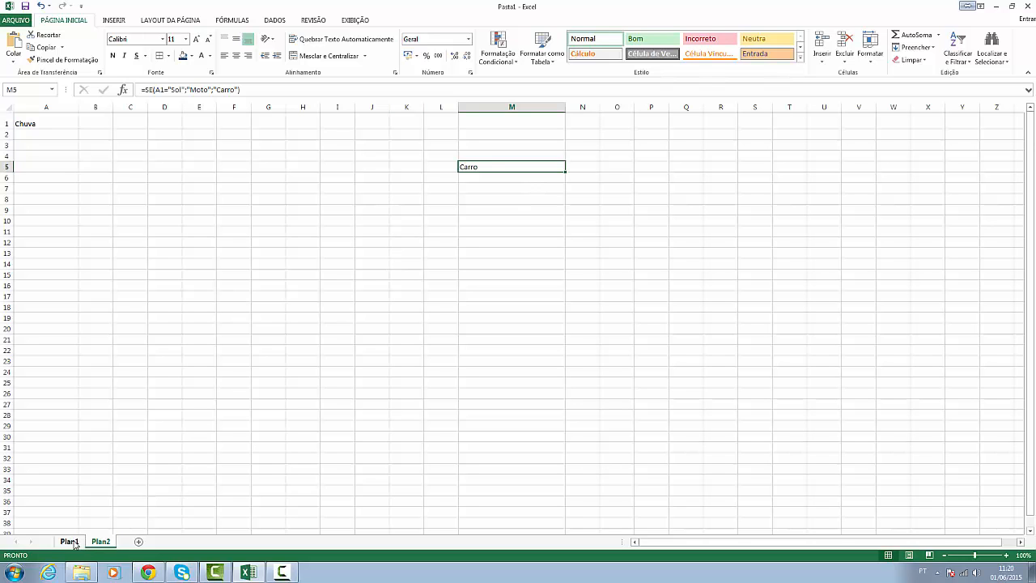
Switch to Chrome and read the introduction of the Excel Herói article "Super Fórmula desmistifica a função SE".
click(148, 572)
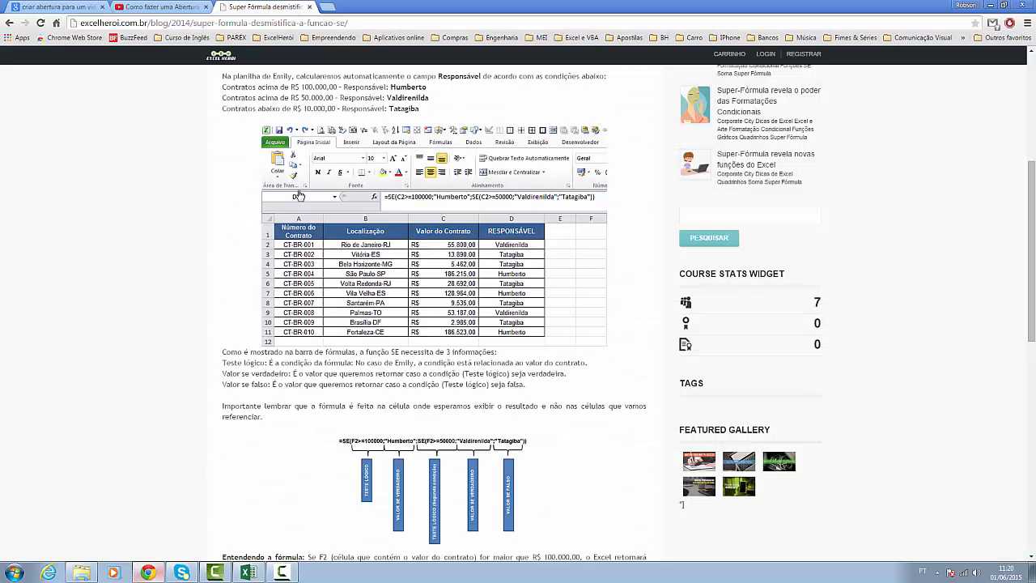
scroll(299, 196, up, 4)
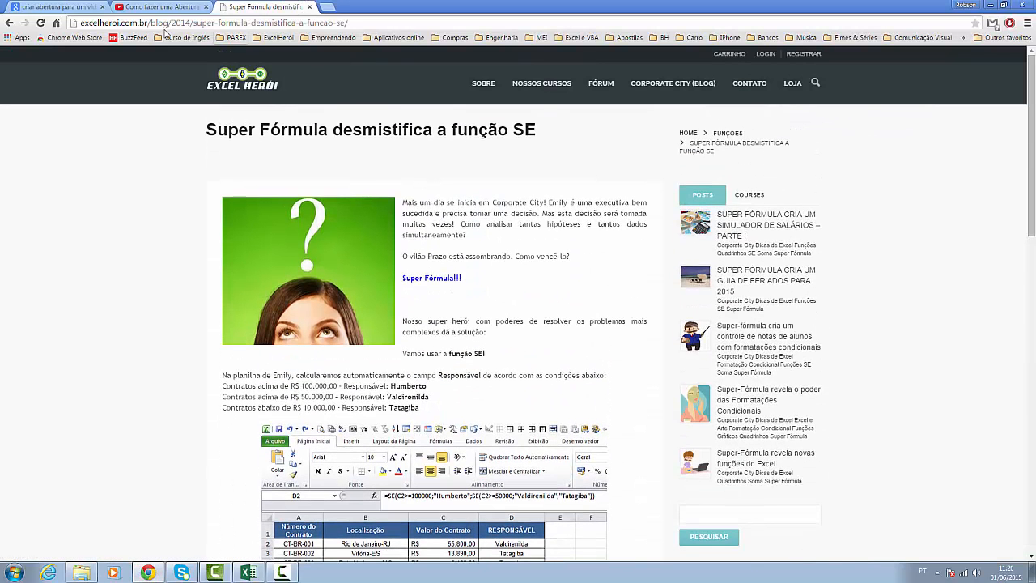
drag(80, 22, 147, 23)
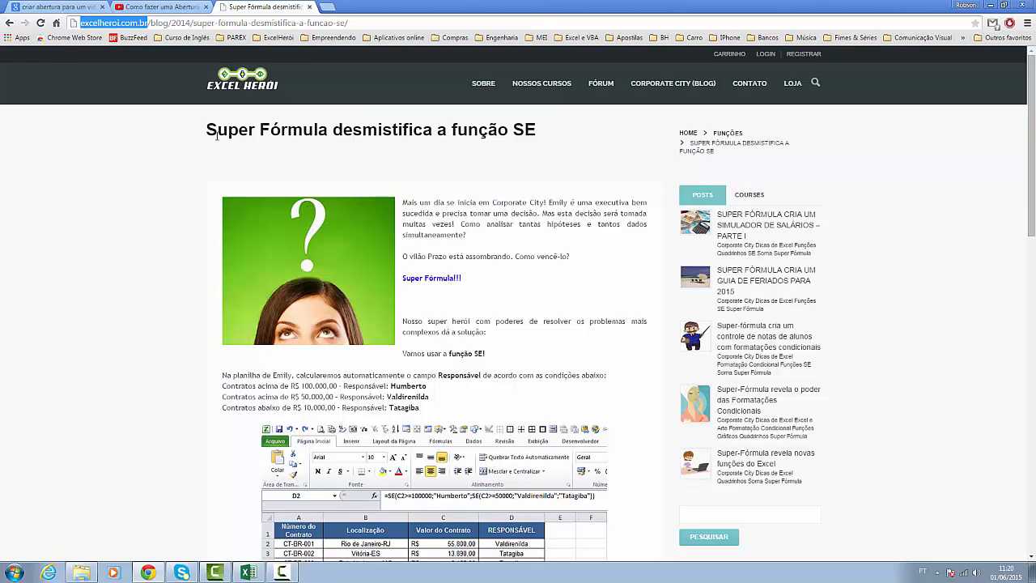
drag(208, 130, 538, 135)
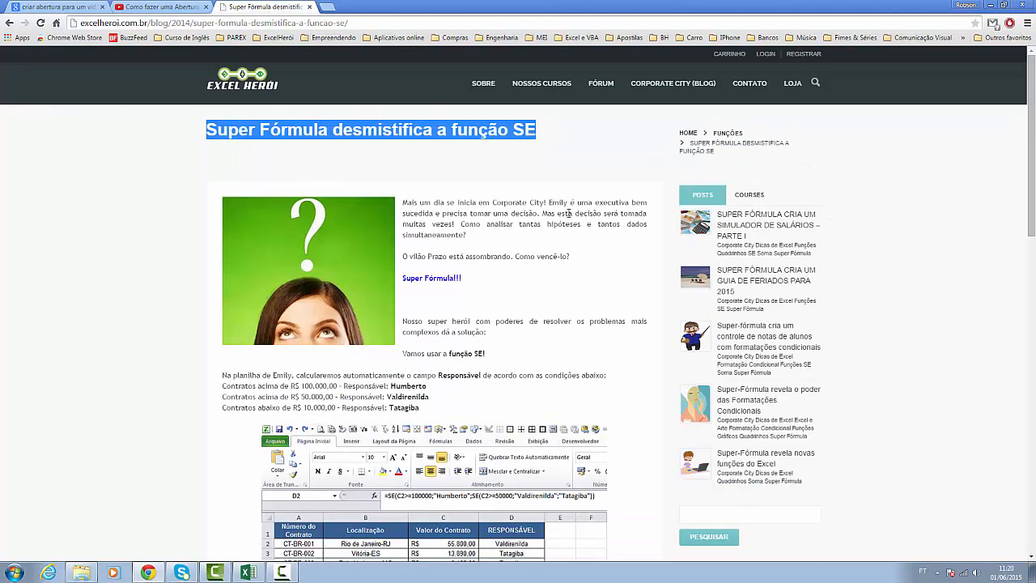
double_click(554, 202)
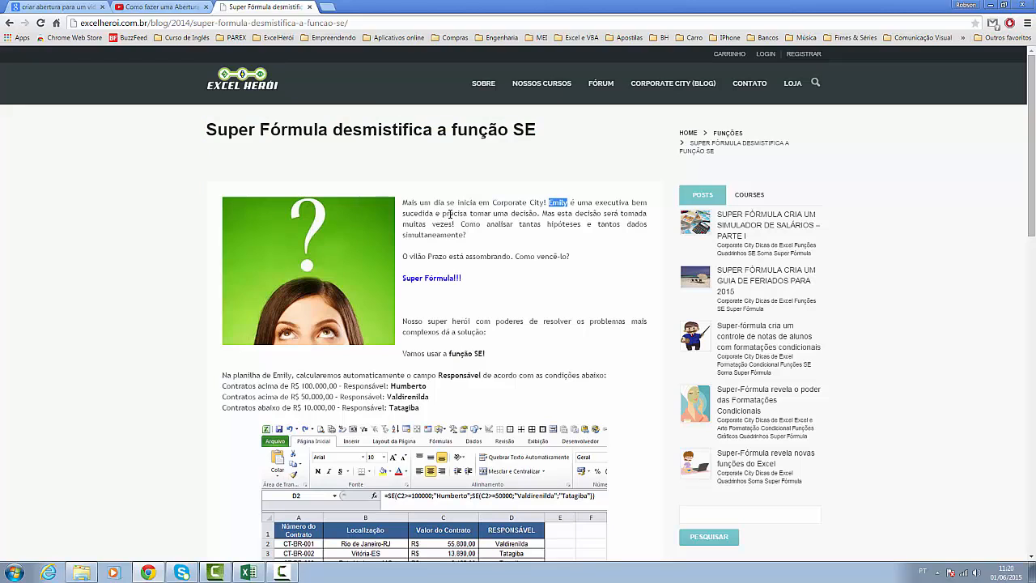
drag(451, 213, 536, 214)
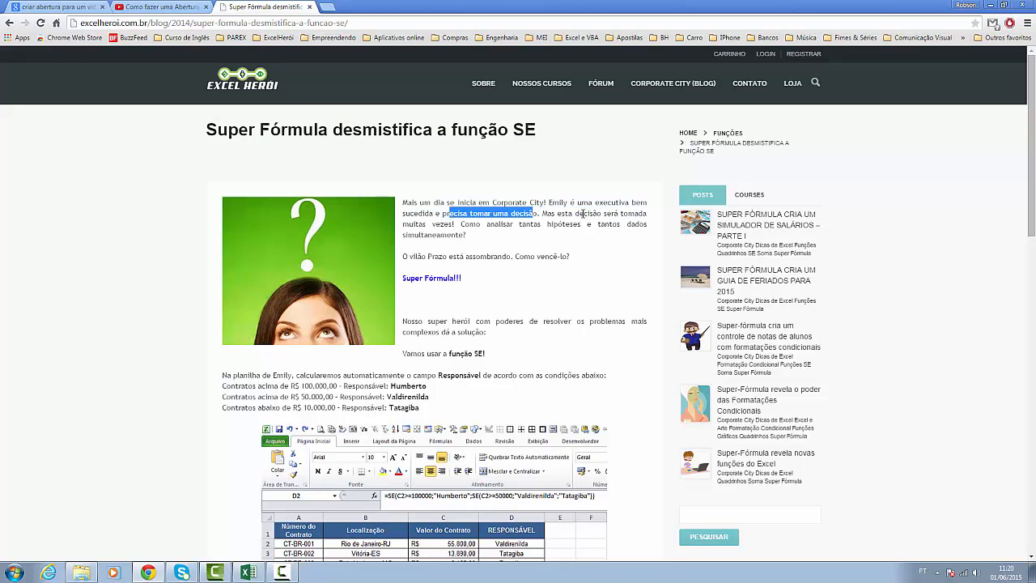
drag(409, 225, 486, 233)
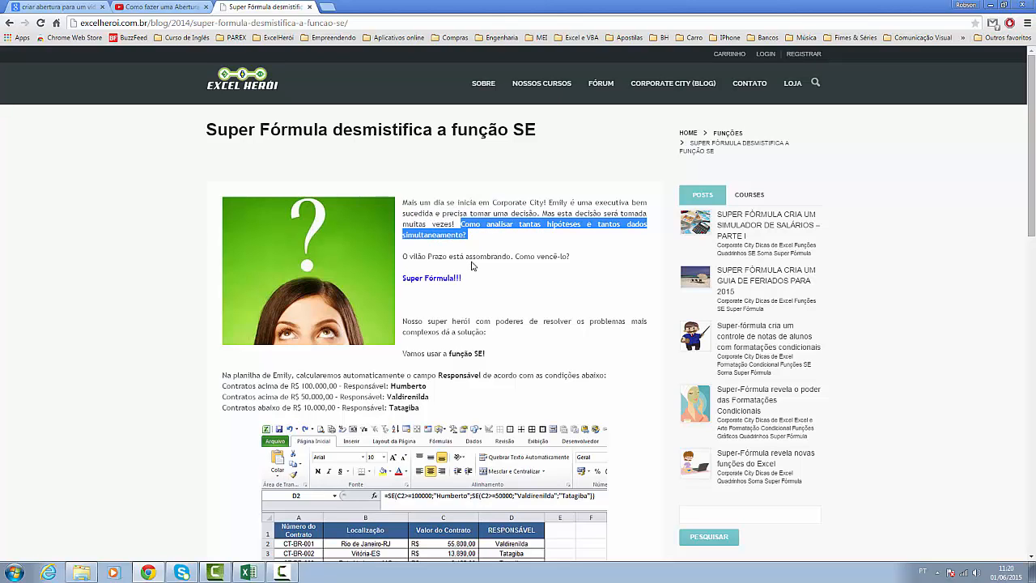
scroll(474, 266, down, 1)
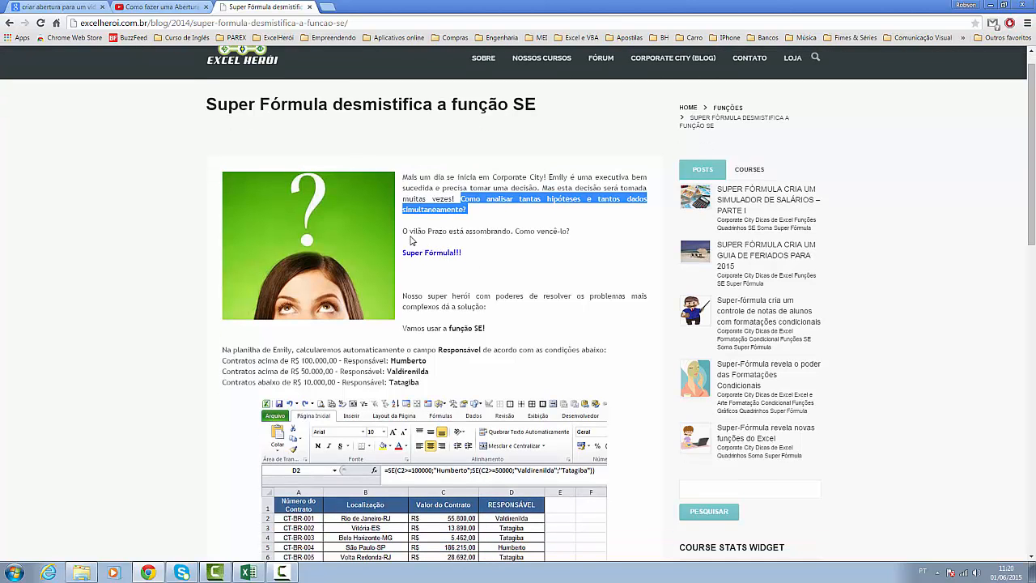
Read the rest of the article, covering the contract-value conditions, the annotated nested SE formula and its explanation.
drag(403, 231, 576, 231)
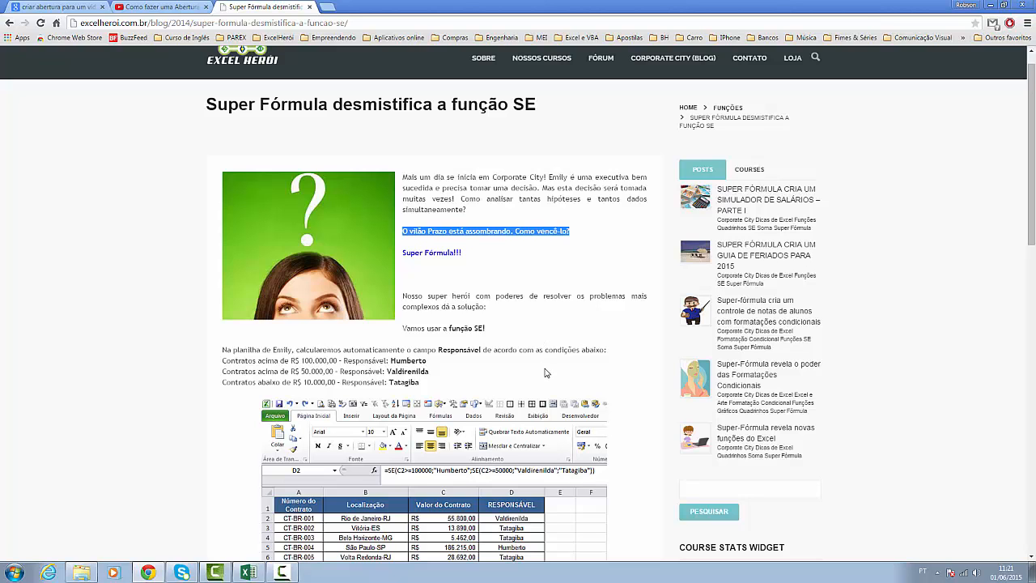
scroll(494, 339, down, 1)
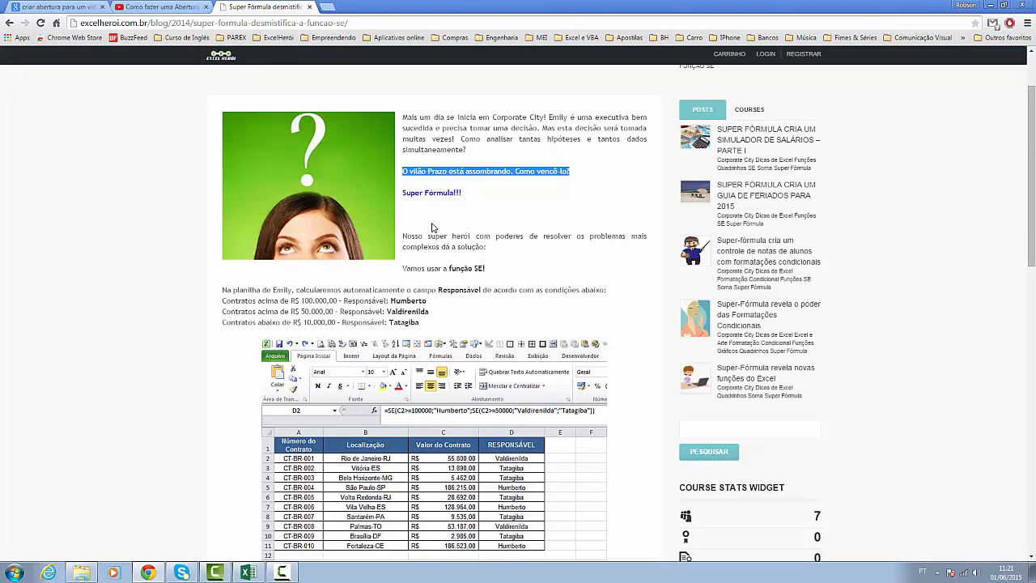
drag(403, 195, 480, 199)
scroll(503, 222, down, 2)
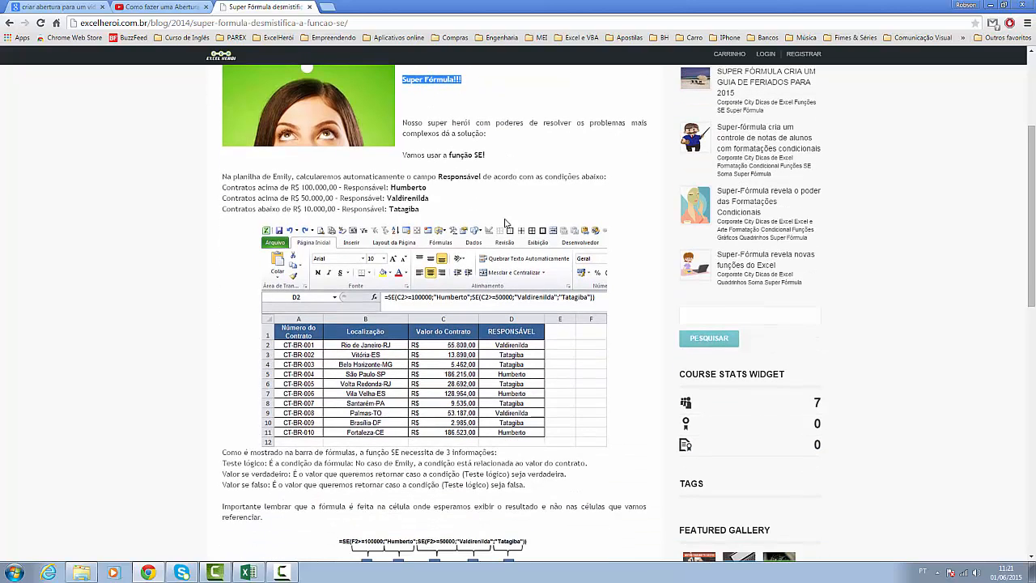
scroll(505, 222, down, 5)
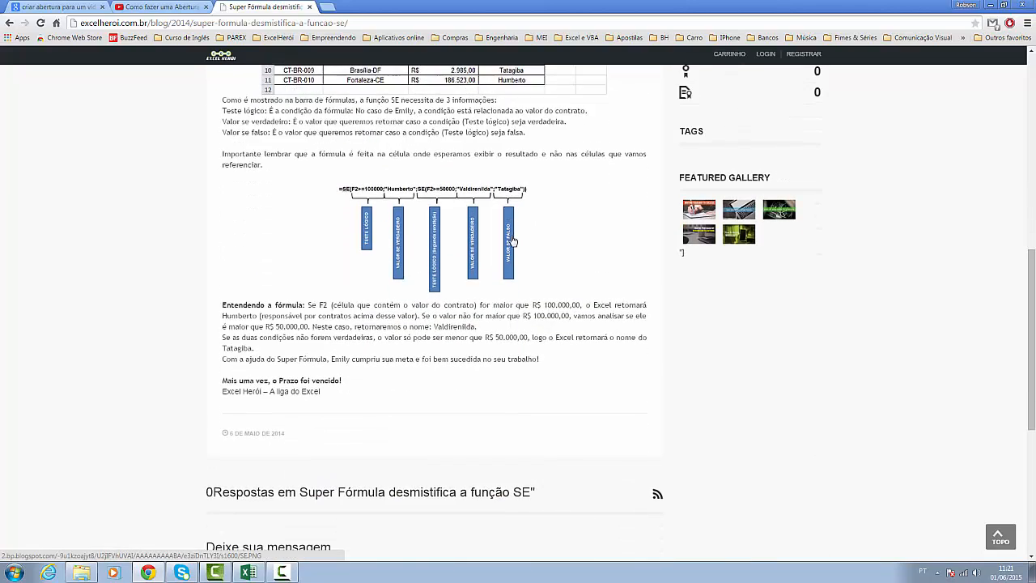
scroll(511, 240, down, 1)
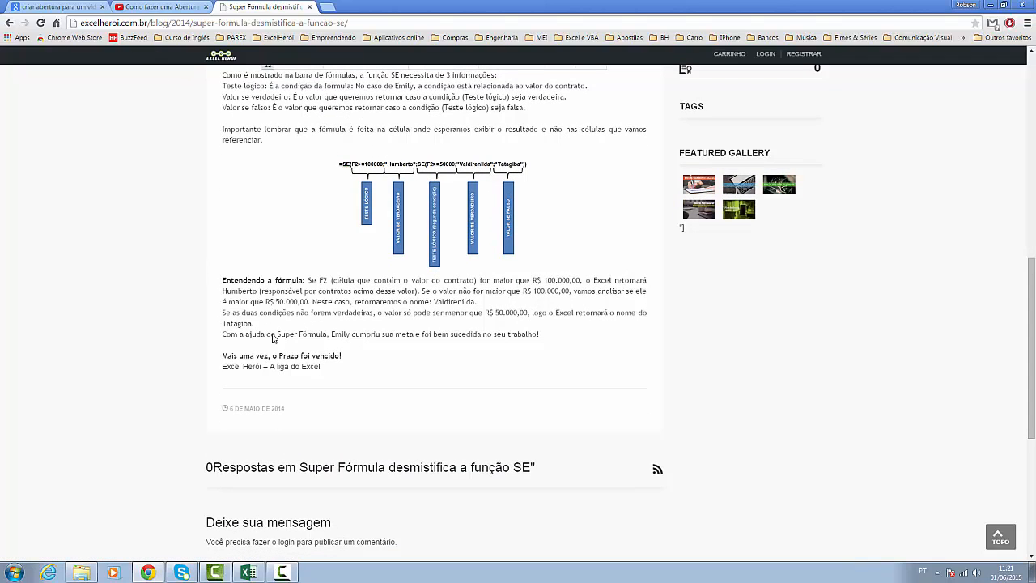
Switch to Excel, open the Plan1 sheet and examine the contract table's number, location and Responsável columns.
click(250, 572)
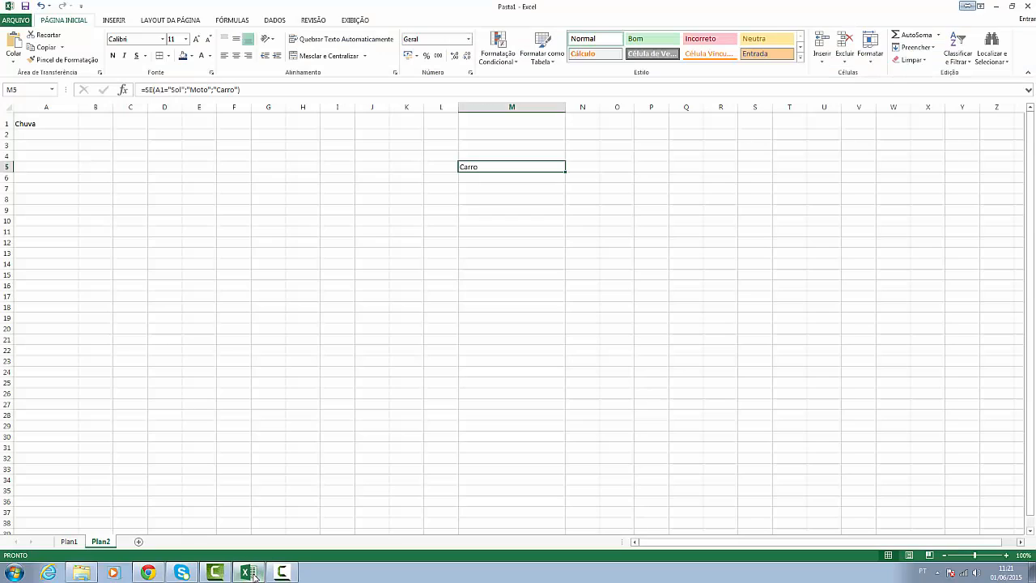
click(69, 541)
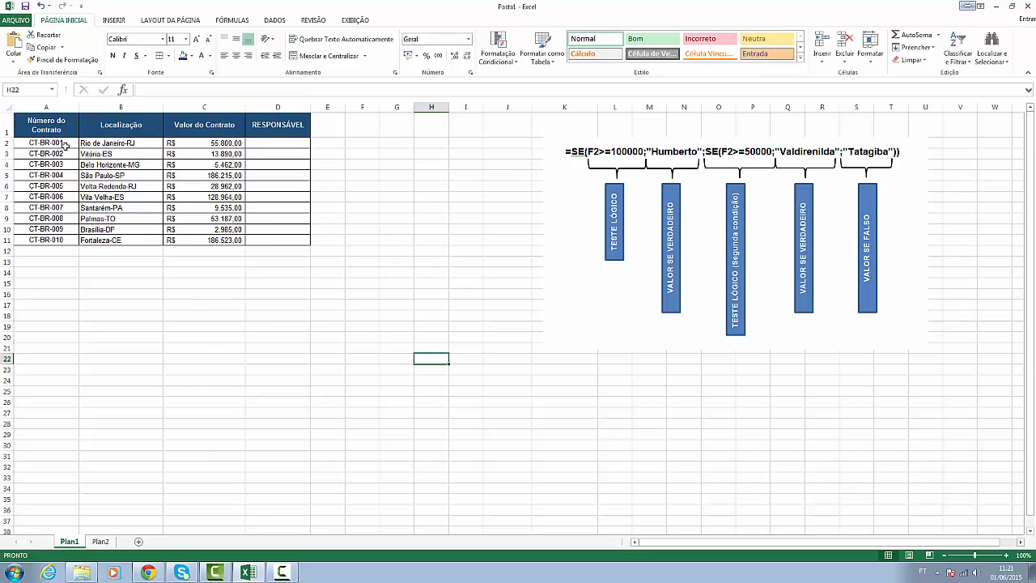
drag(52, 143, 51, 240)
drag(105, 143, 109, 166)
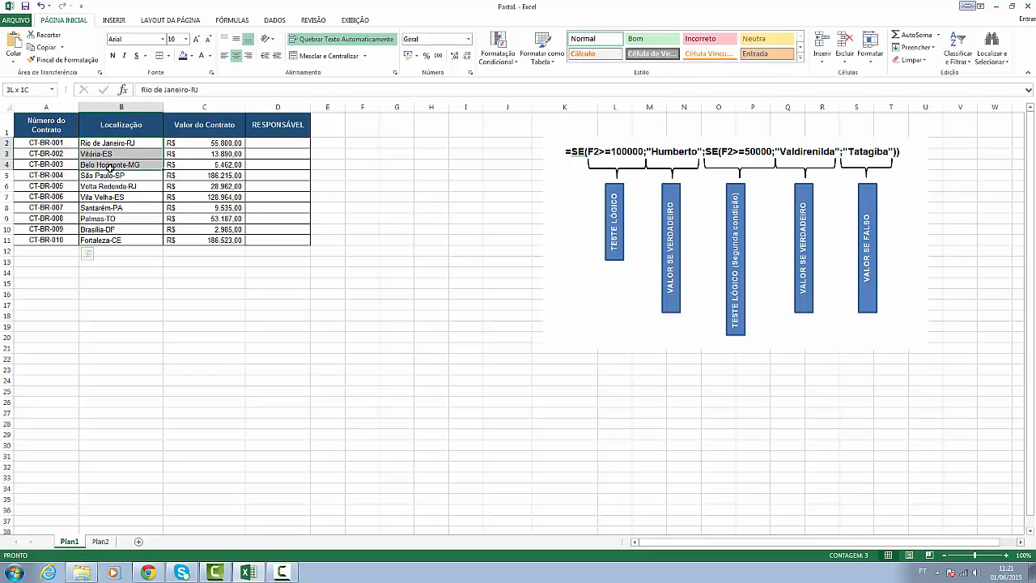
drag(58, 143, 51, 241)
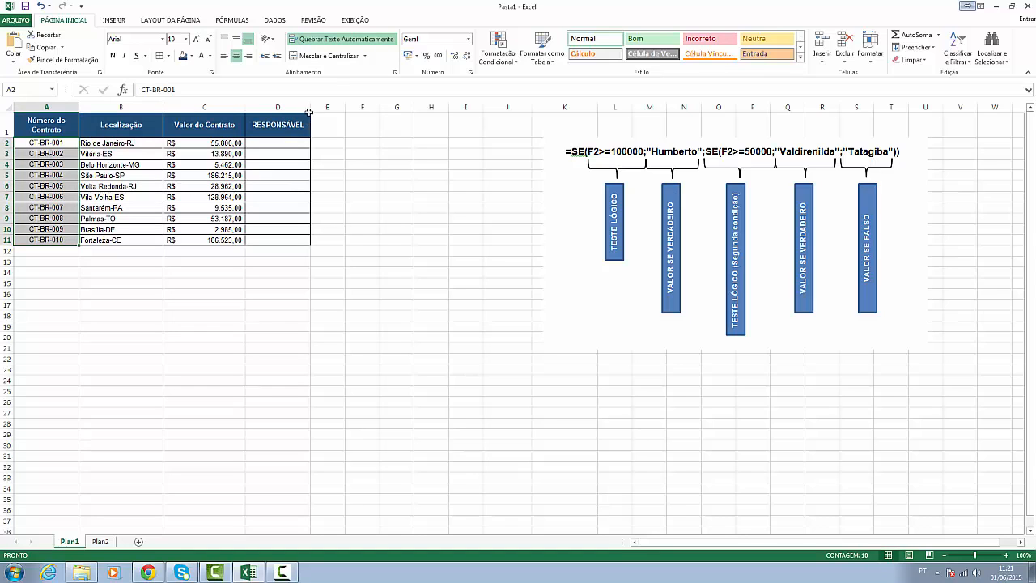
click(297, 145)
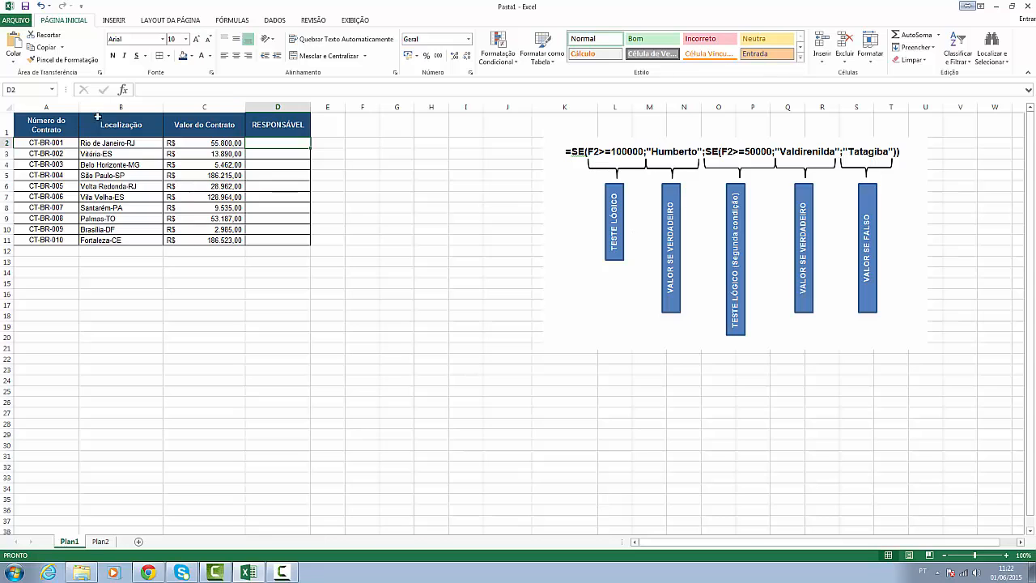
drag(41, 124, 283, 240)
click(278, 287)
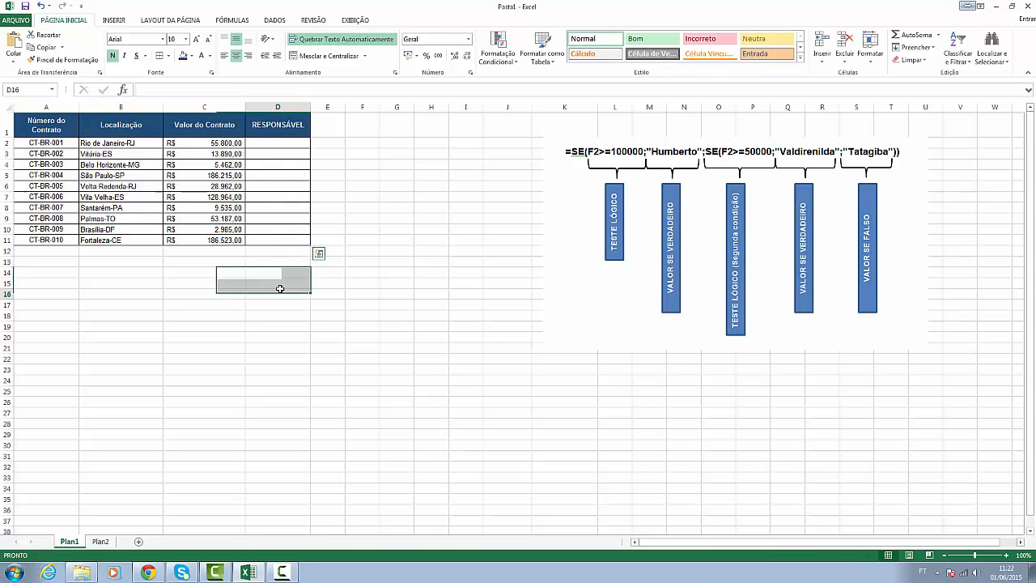
Insert three blank columns before column A so the contract table starts in column D.
click(46, 107)
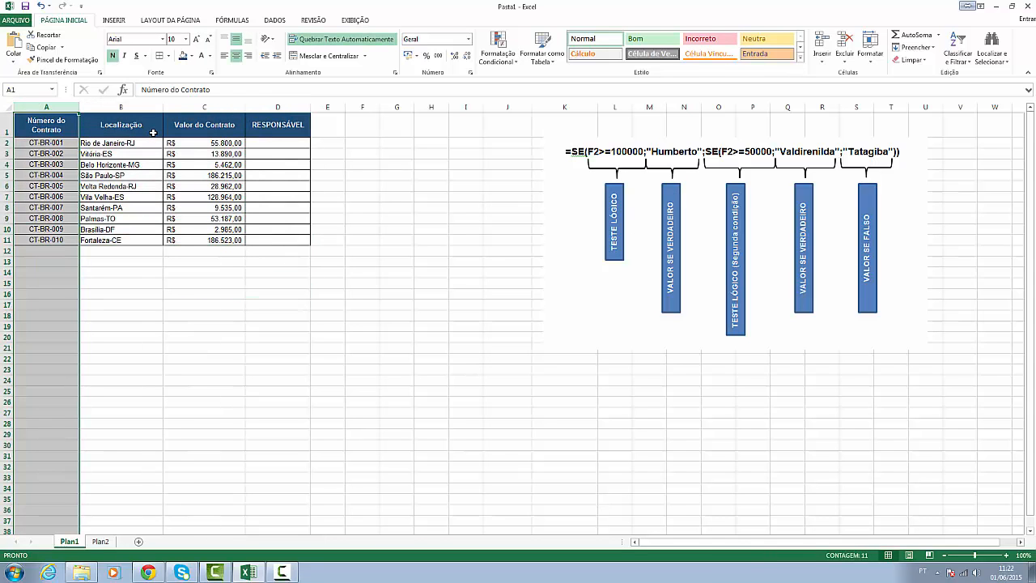
key(ctrl+plus)
key(ctrl+plus)
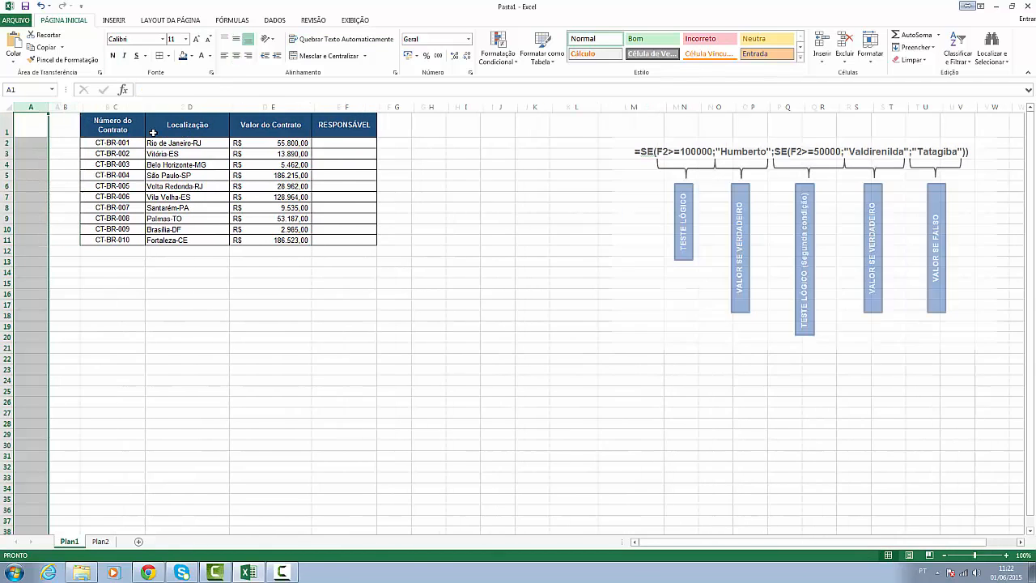
key(ctrl+plus)
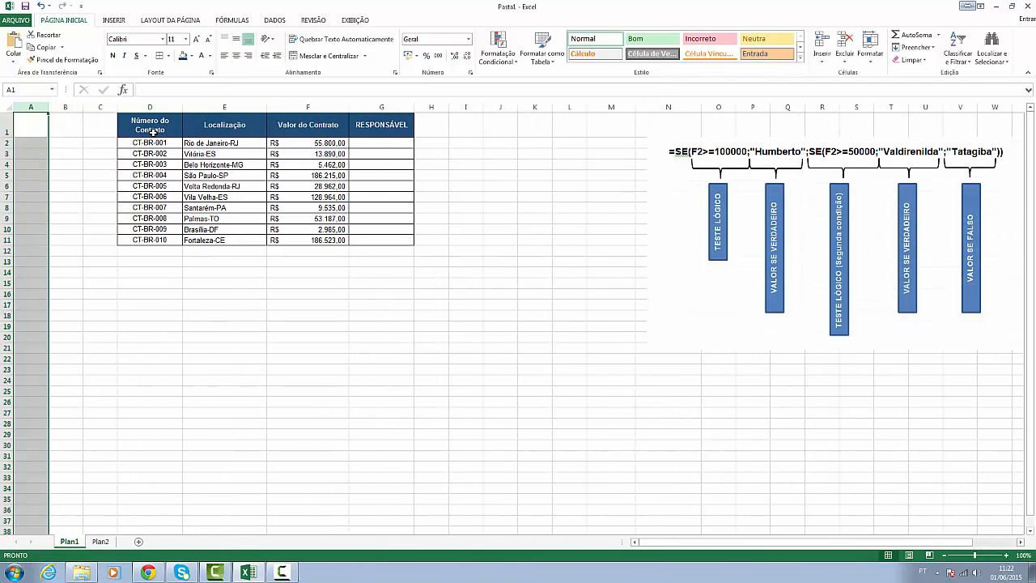
Move the SE formula diagram picture beside the contract table, spanning about columns K to T from the first row.
drag(738, 200, 553, 180)
click(381, 347)
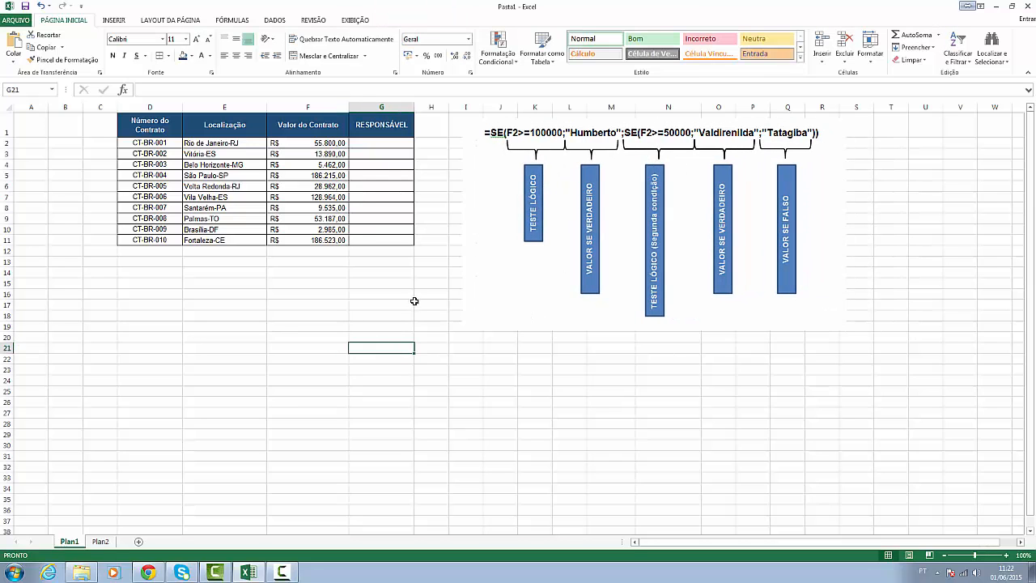
drag(625, 194, 683, 198)
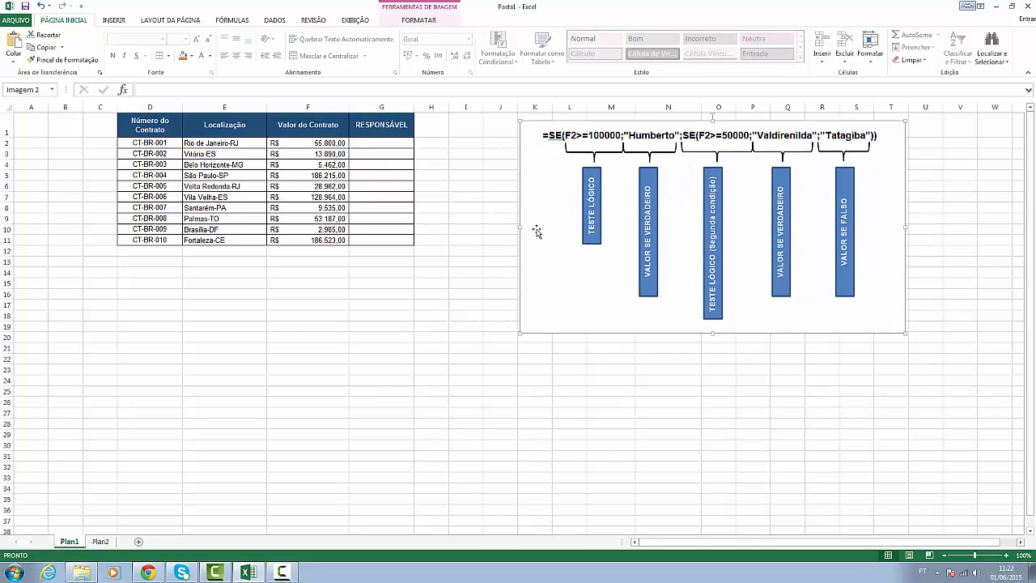
Start an SE formula in cell G2 with the logical test F2>=10000.
click(368, 143)
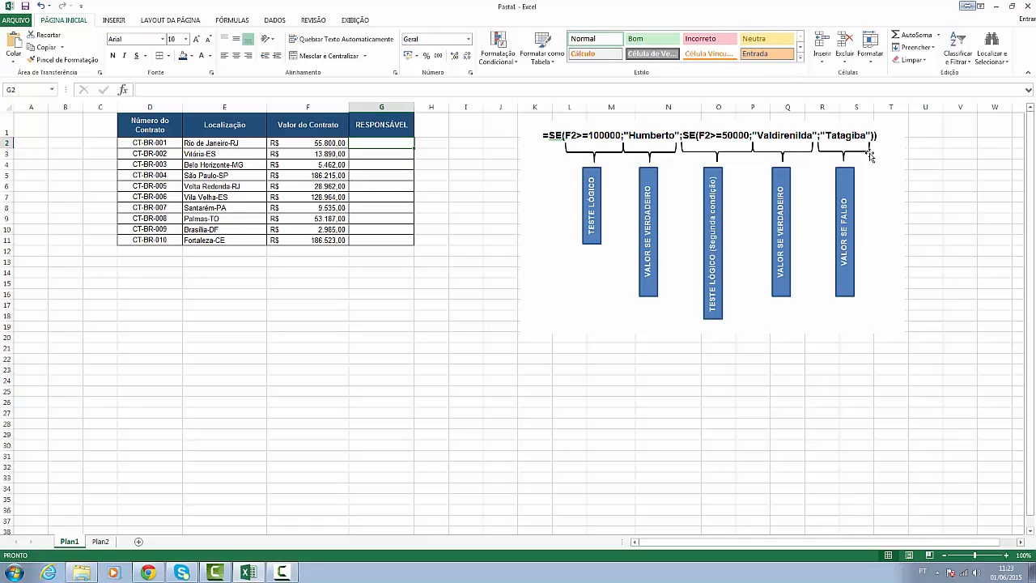
click(281, 572)
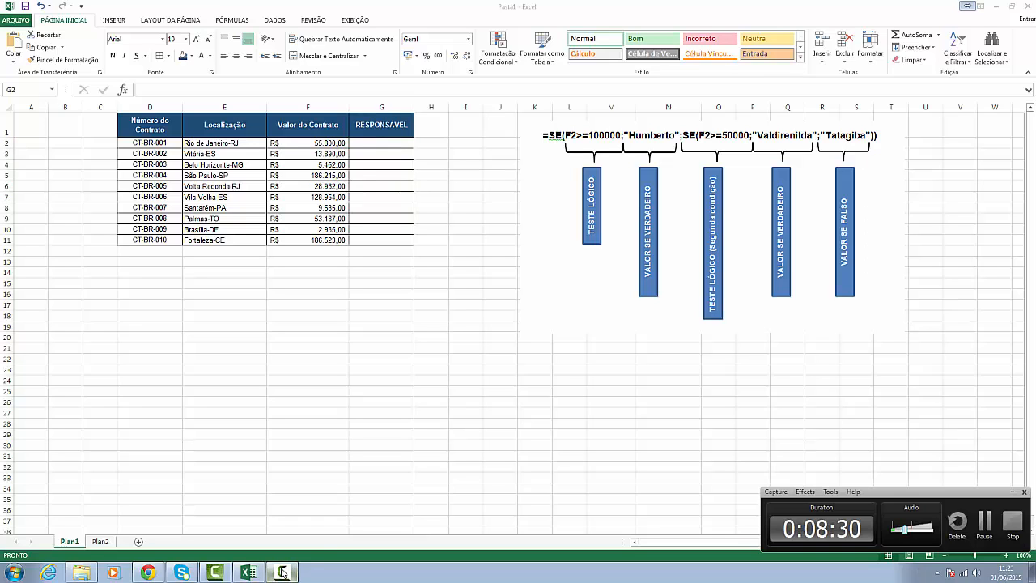
click(281, 572)
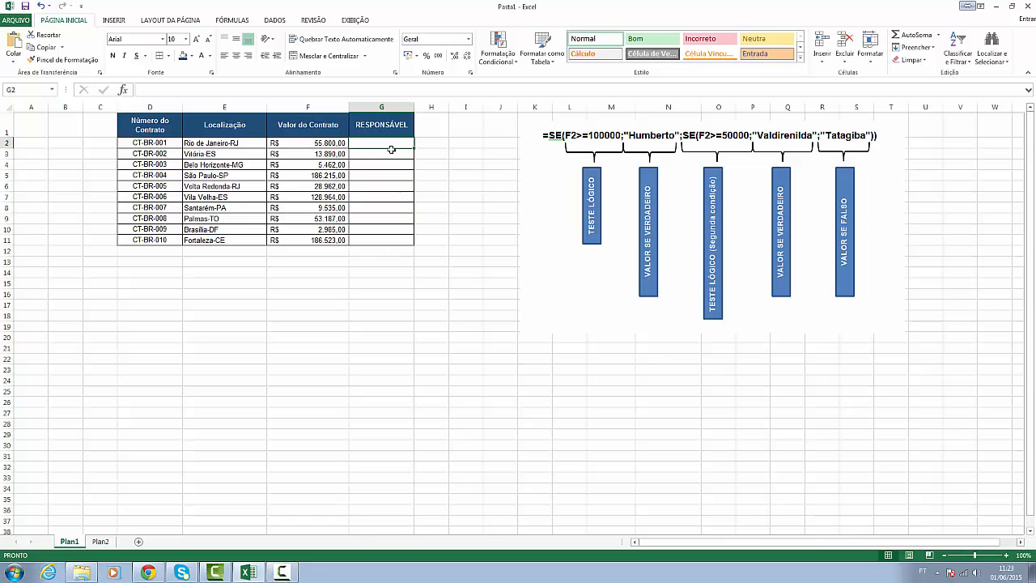
text(=SE()
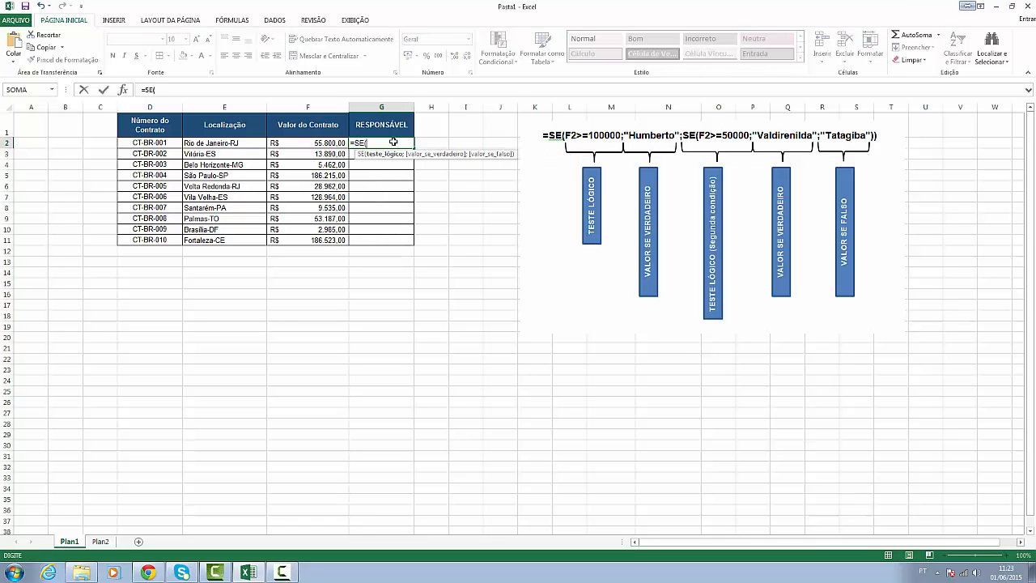
click(321, 143)
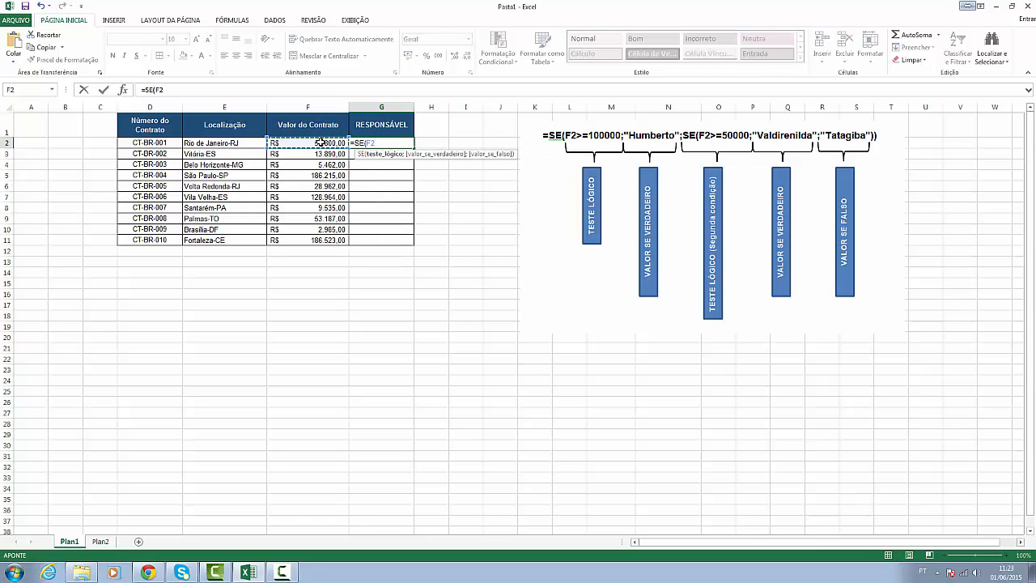
text(>=10)
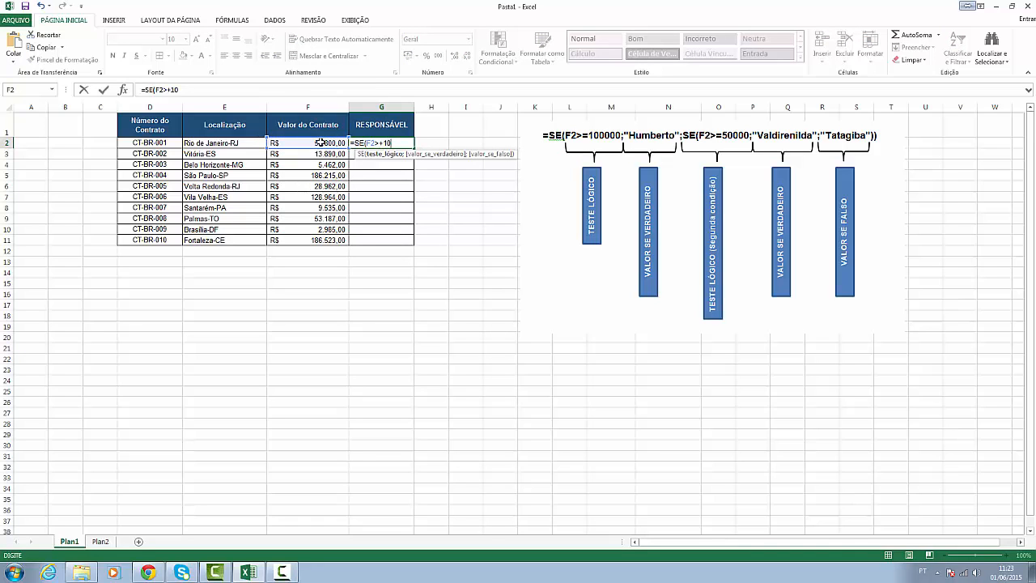
key(BackSpace)
key(BackSpace)
key(BackSpace)
text(=100000)
key(BackSpace)
text(;)
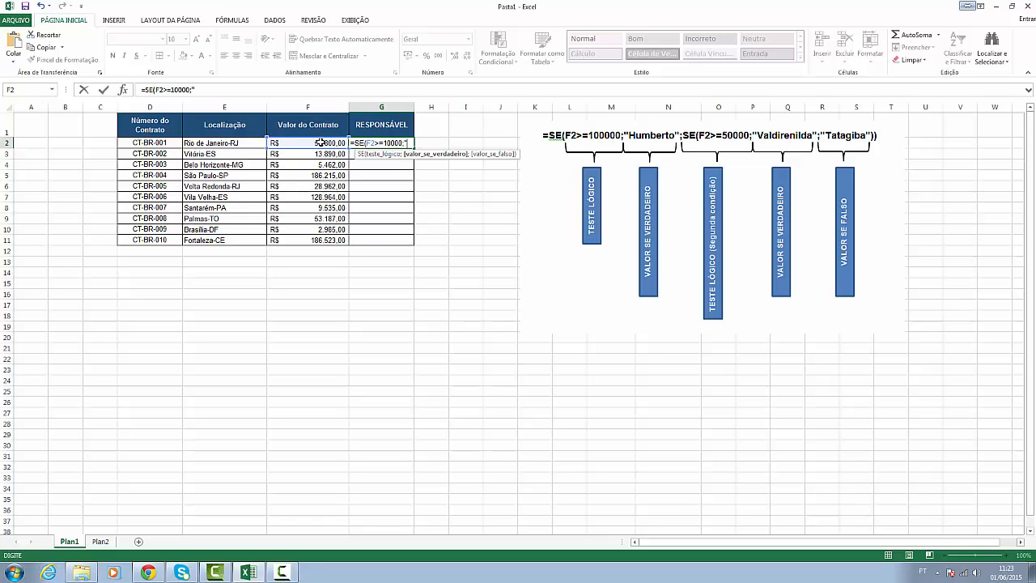
Add the diagram's first responsible name as the value if true and nest a second SE testing F2>=50000.
text(Humberto";)
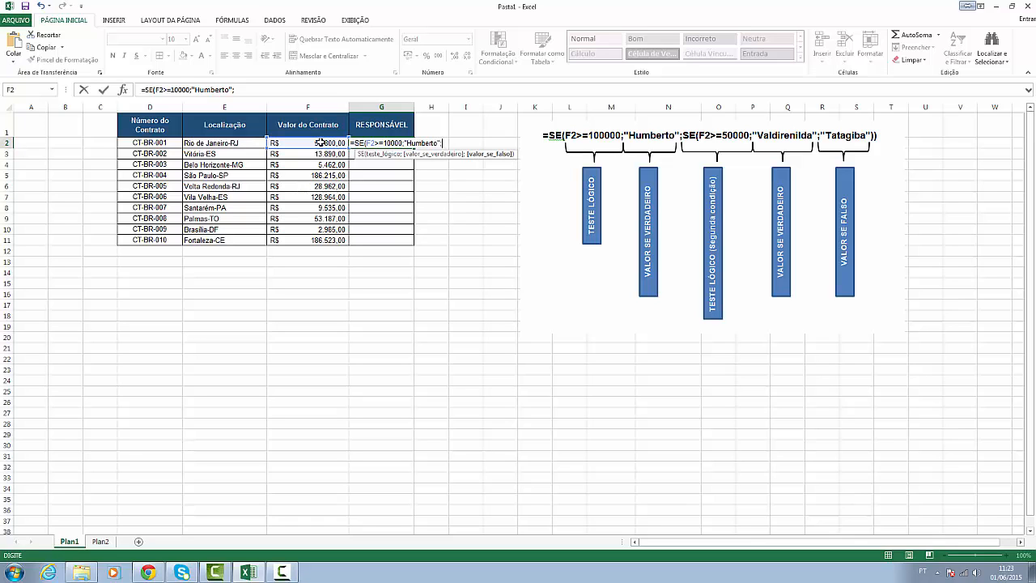
text(se)
key(Tab)
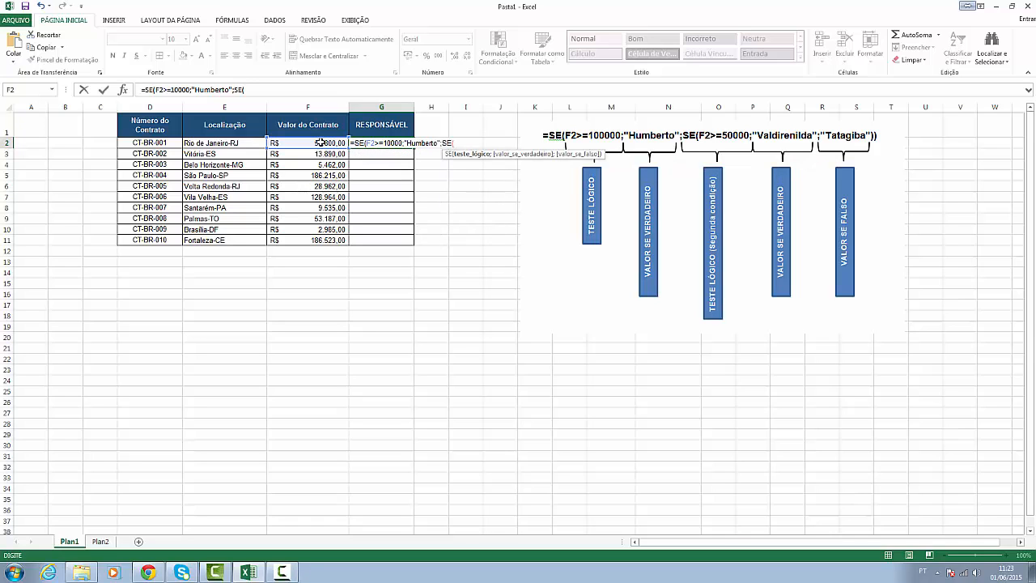
click(321, 143)
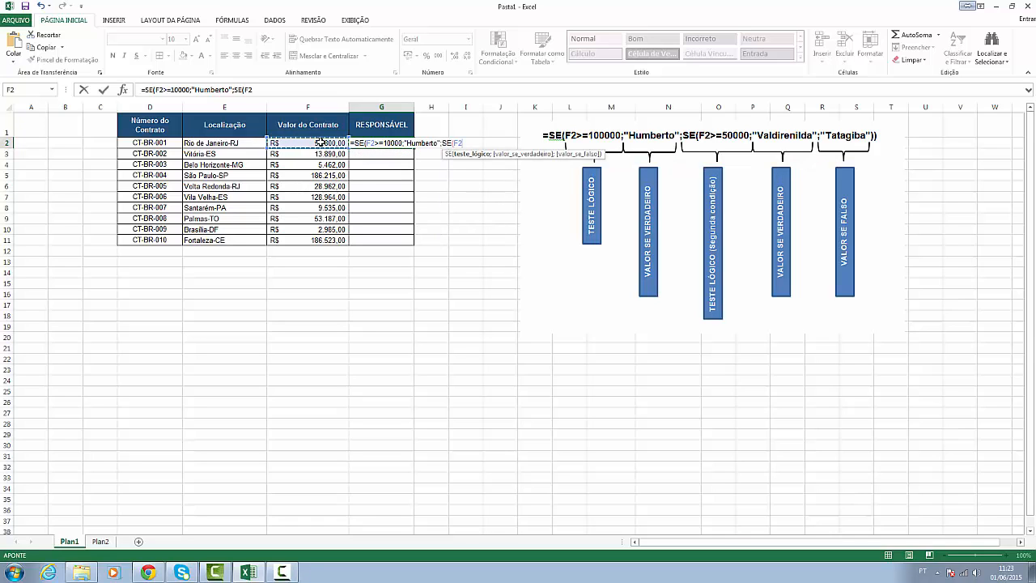
text(>)
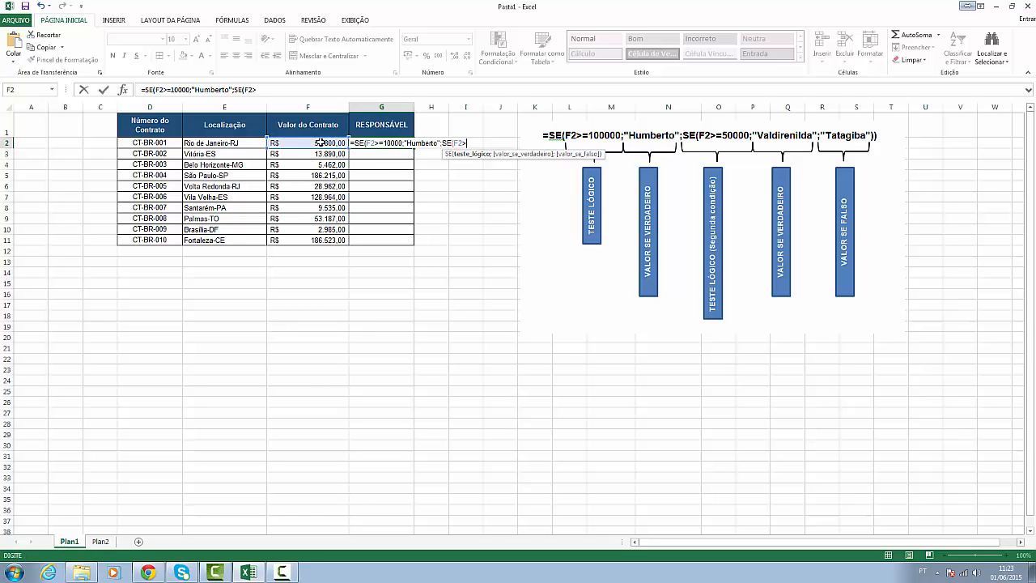
text(=50000)
Correct the first test's threshold to 100000 and add the diagram's second responsible name as the nested SE's value if true.
click(178, 90)
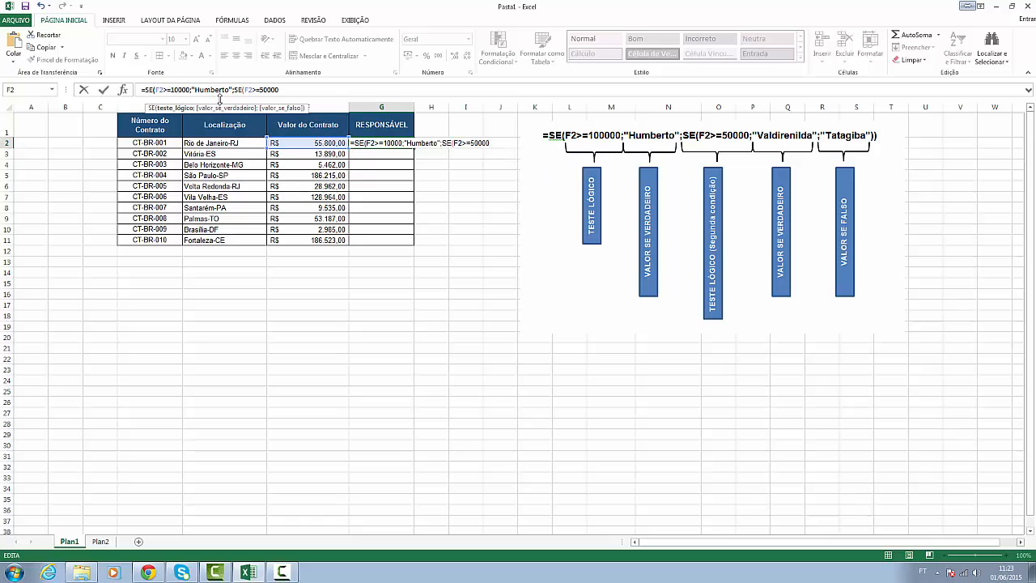
text(0)
click(298, 95)
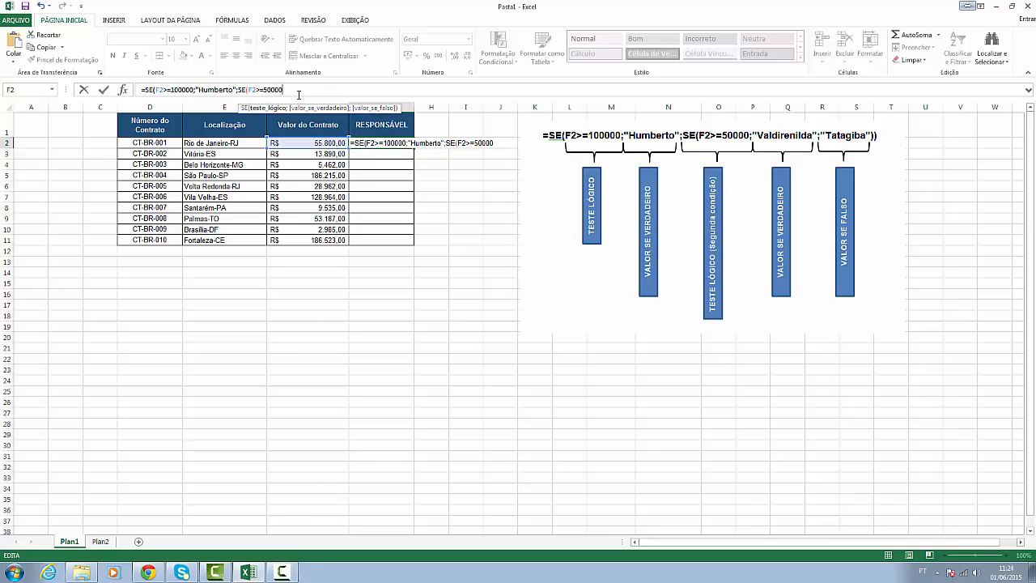
text(;"Valdirenilda)
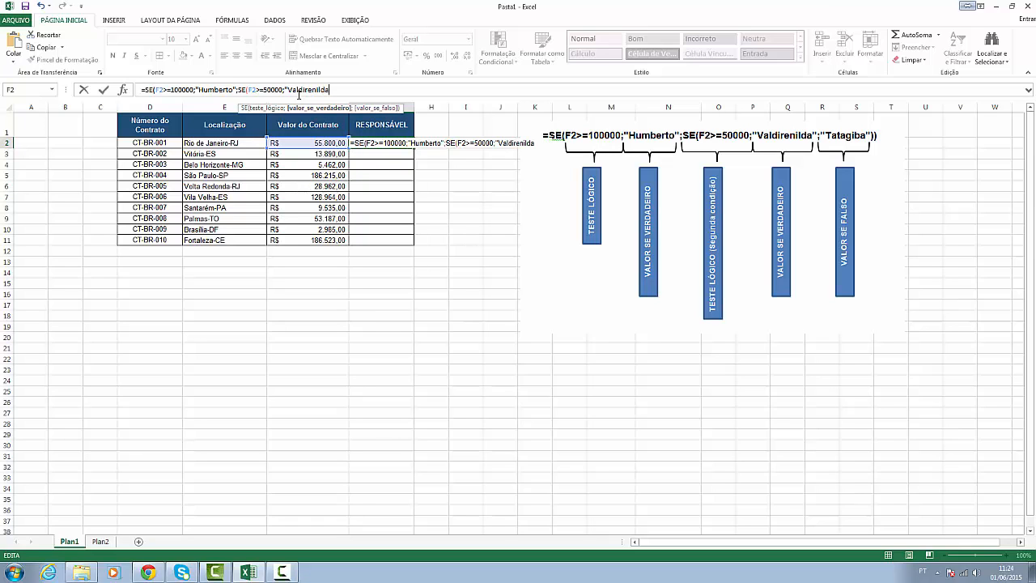
text(";)
Add the diagram's third responsible name in quotation marks as the nested SE's value if false.
text(";"Ta)
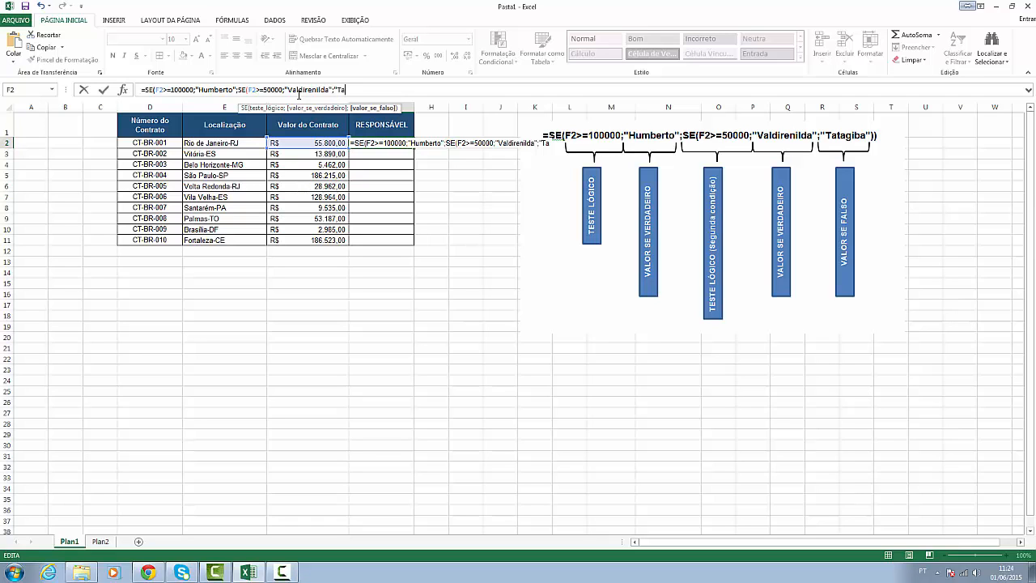
text(tagiva)
key(BackSpace)
text(ba)
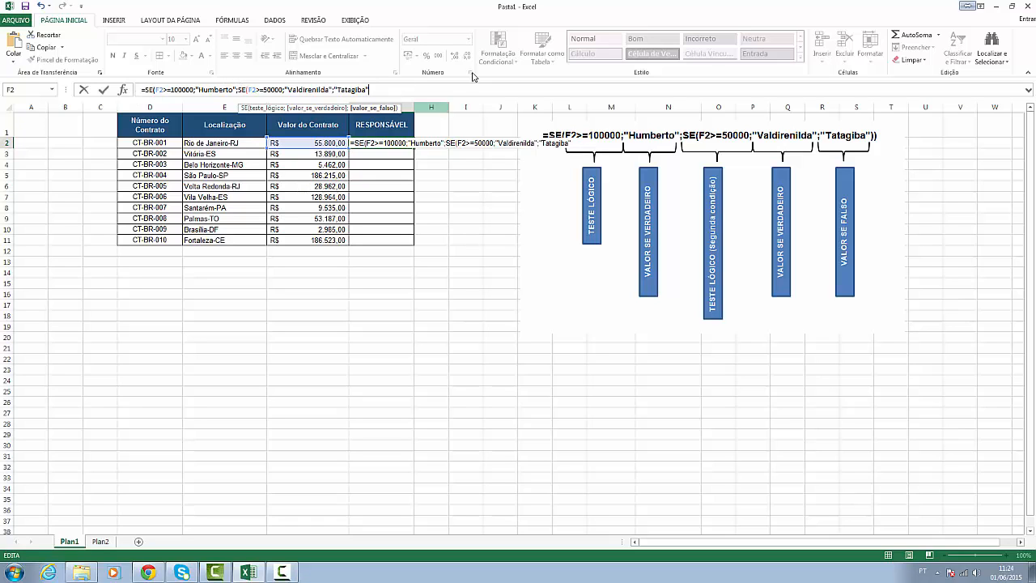
Enter the G2 formula, accepting Excel's proposed correction of the closing brackets, and center the cell's content horizontally.
key(Return)
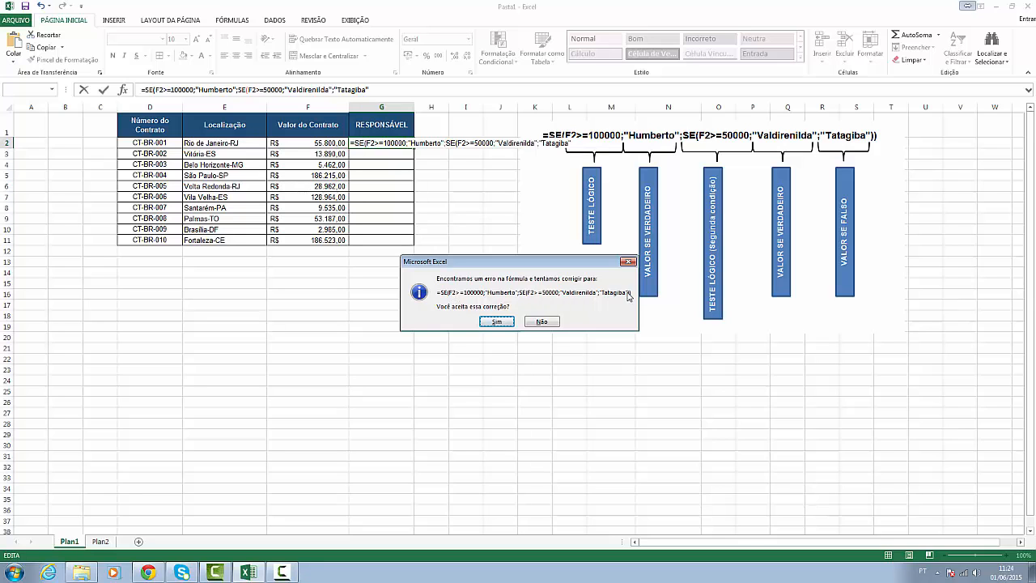
click(497, 322)
click(372, 143)
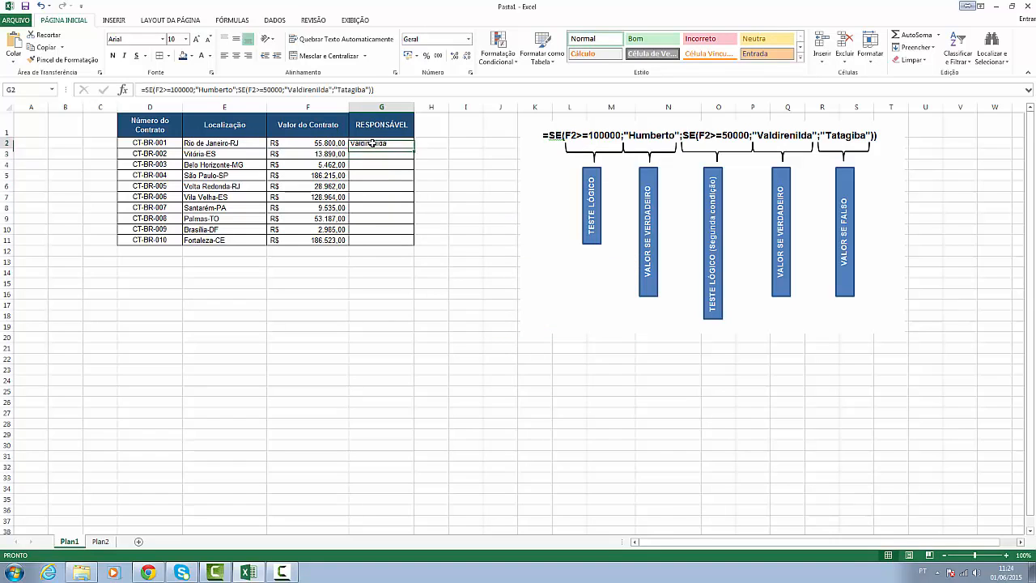
click(235, 55)
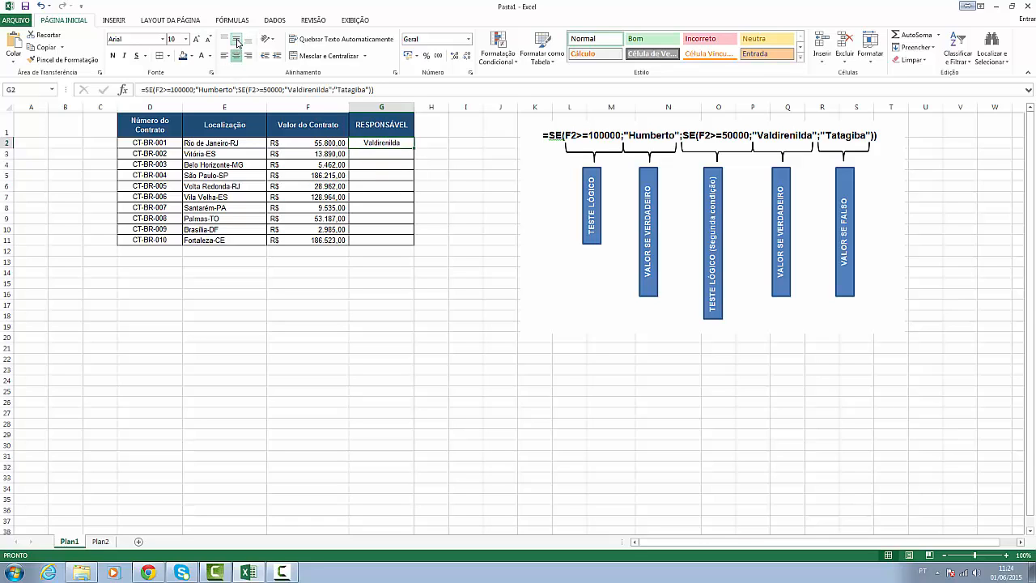
Center G2 vertically and fill its nested SE formula down the responsible column through G11.
click(237, 40)
click(307, 144)
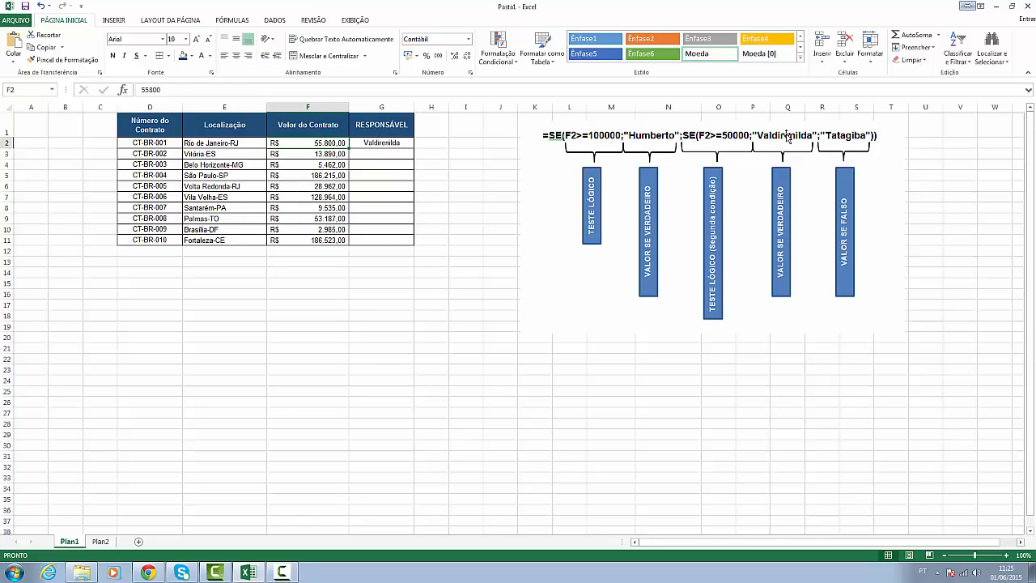
click(387, 146)
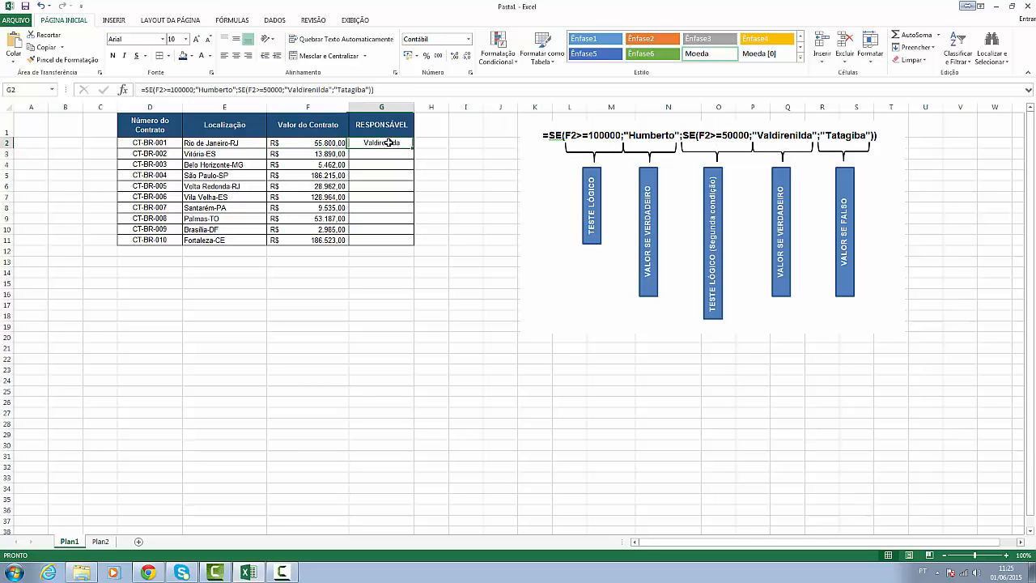
drag(414, 149, 415, 244)
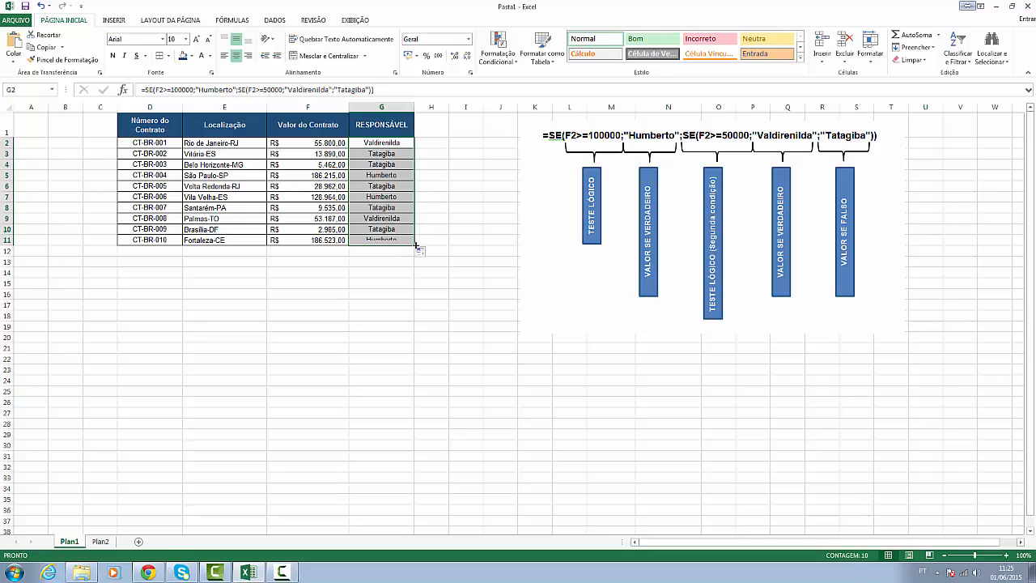
Examine the contracts in rows 3 to 11, comparing each contract value with the responsible person assigned by the formula.
click(313, 155)
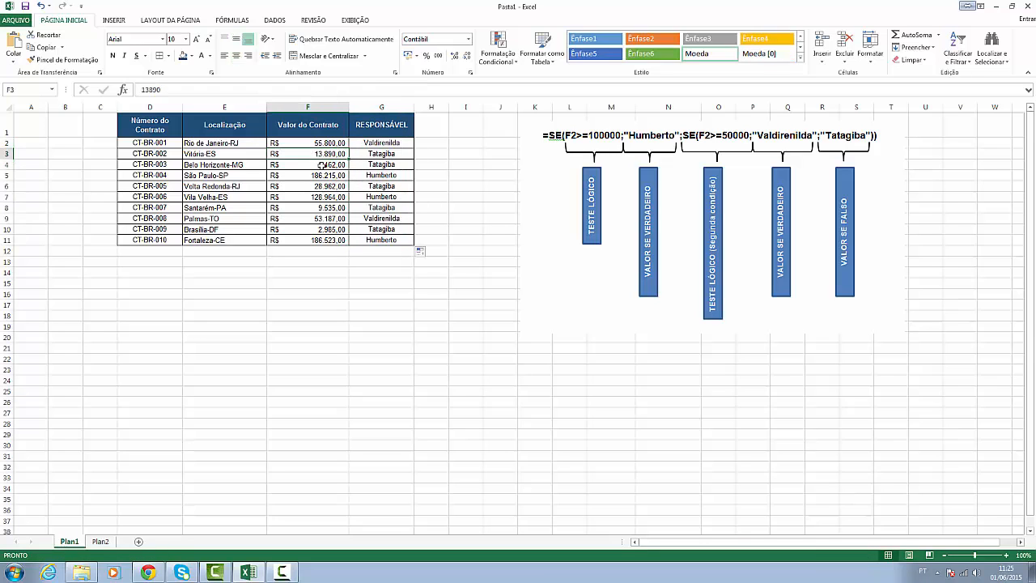
drag(127, 154, 380, 153)
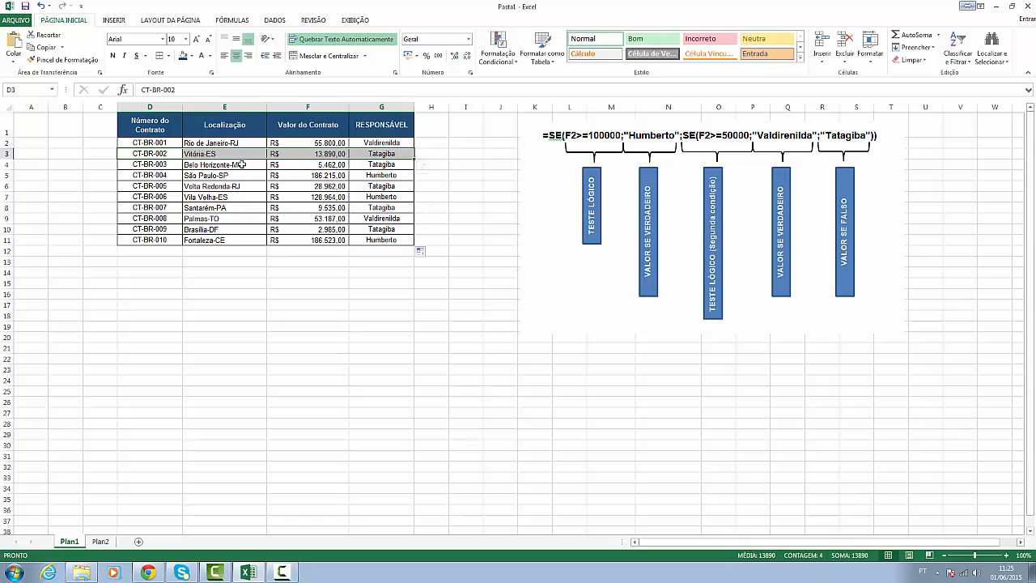
drag(153, 165, 377, 168)
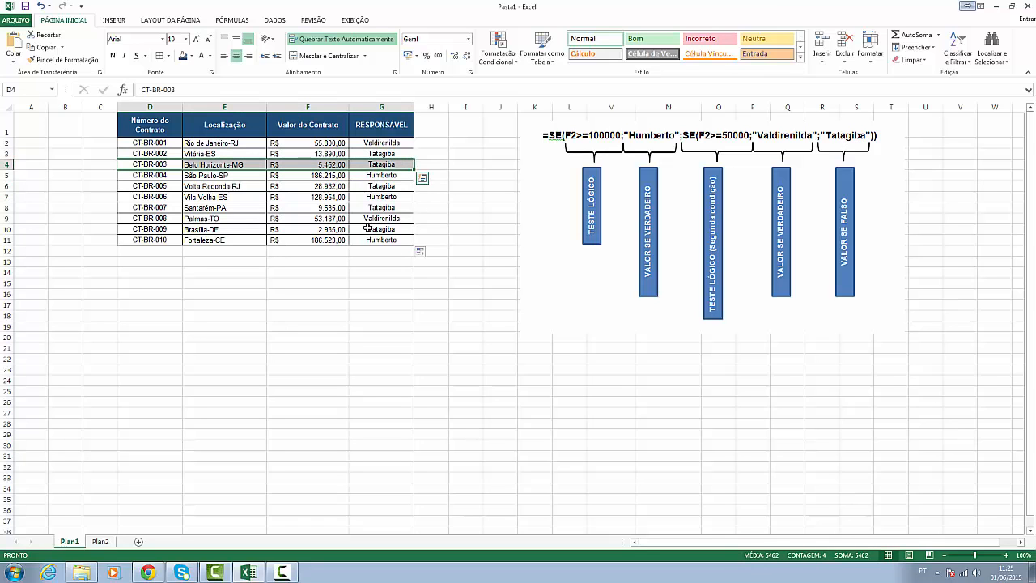
drag(155, 175, 367, 175)
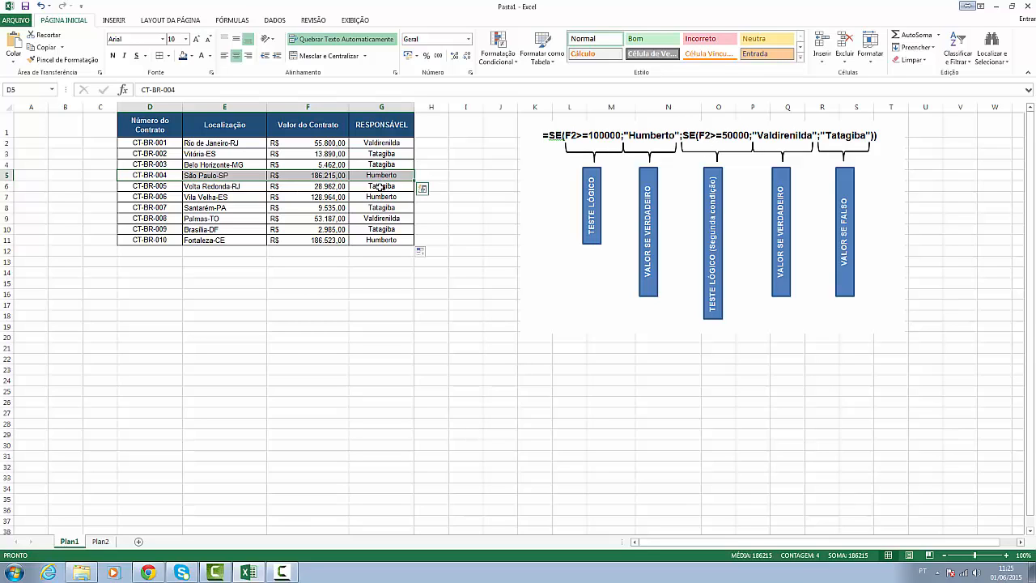
click(381, 187)
click(382, 197)
click(383, 208)
click(386, 219)
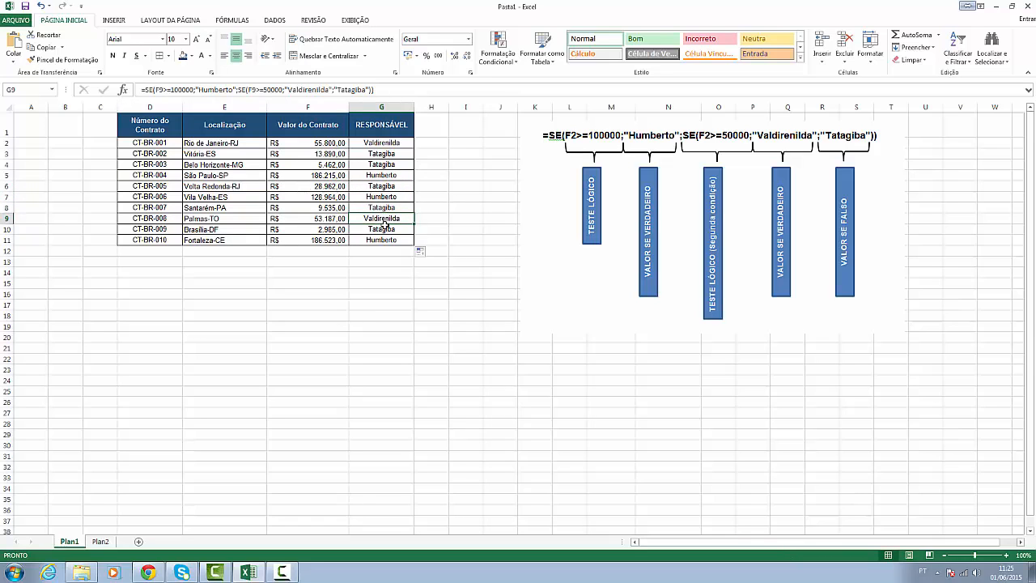
click(384, 229)
click(383, 239)
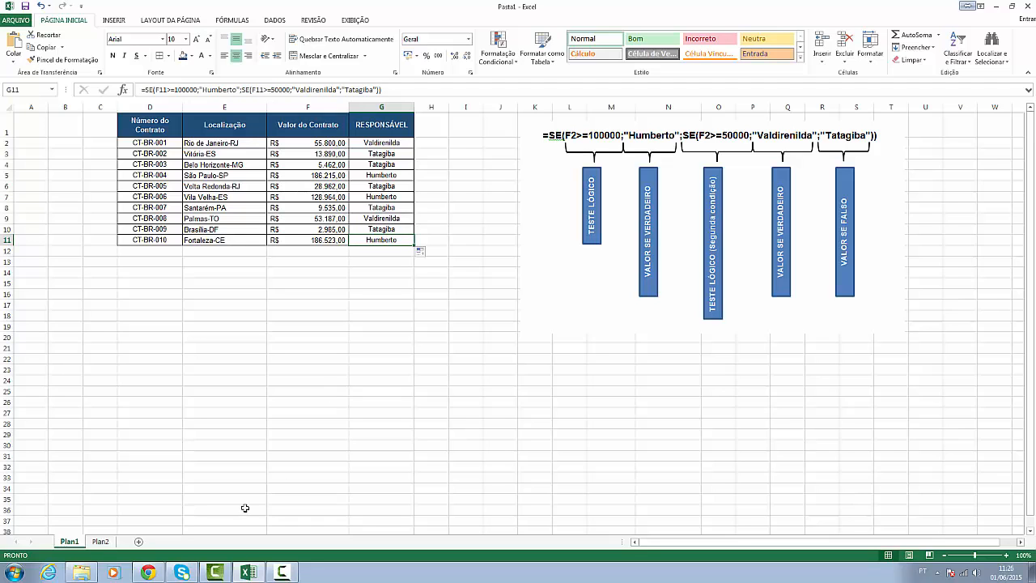
Switch to Chrome to review the SE function article up to its contract conditions, and return to the Excel workbook.
click(148, 573)
scroll(518, 295, up, 3)
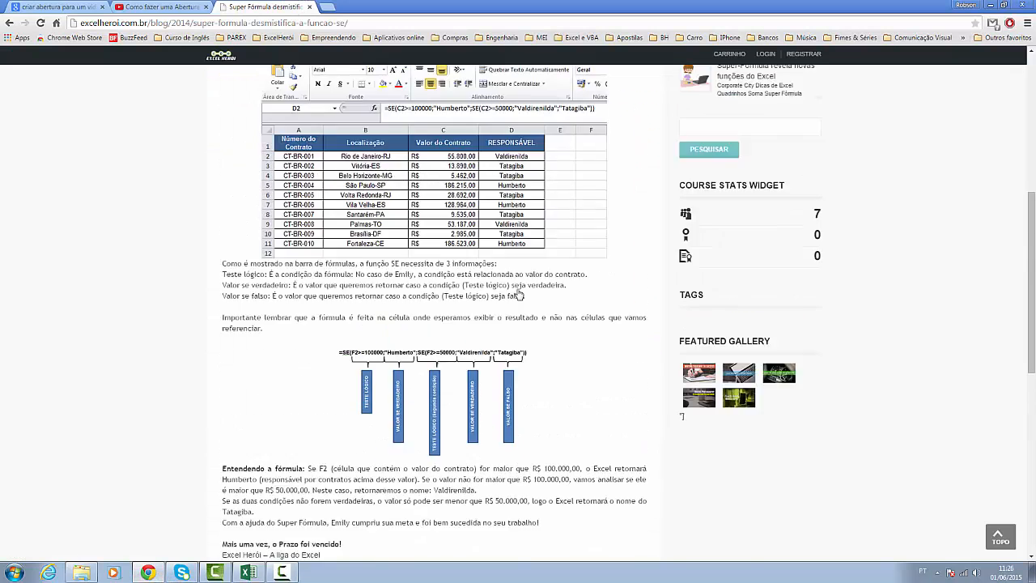
scroll(518, 296, up, 5)
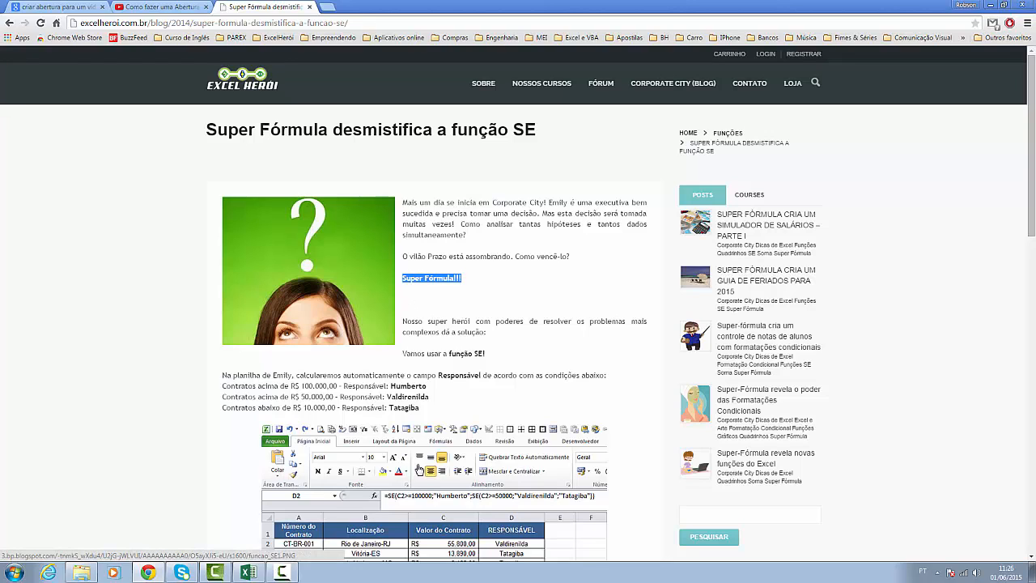
click(282, 575)
click(280, 575)
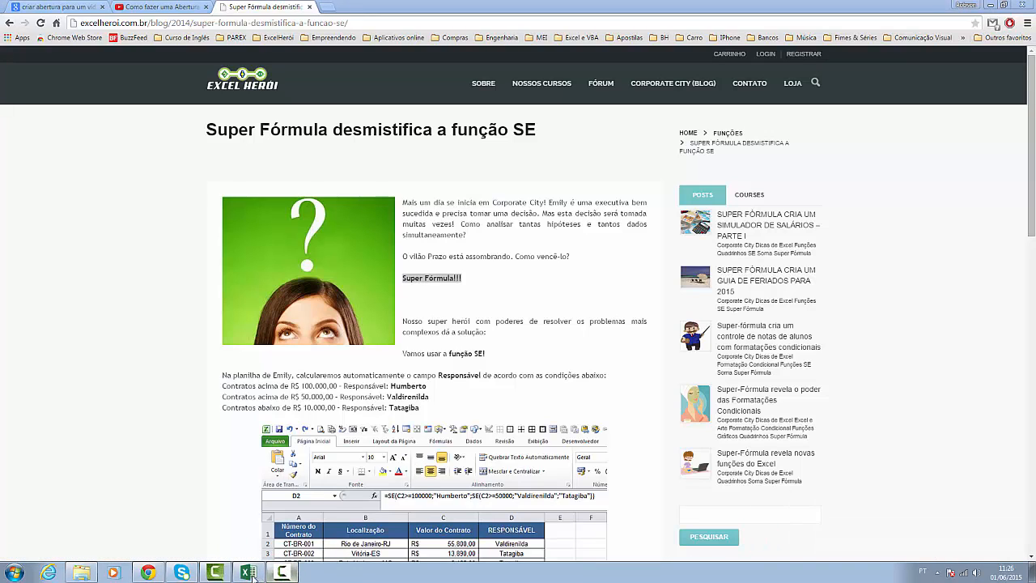
click(250, 574)
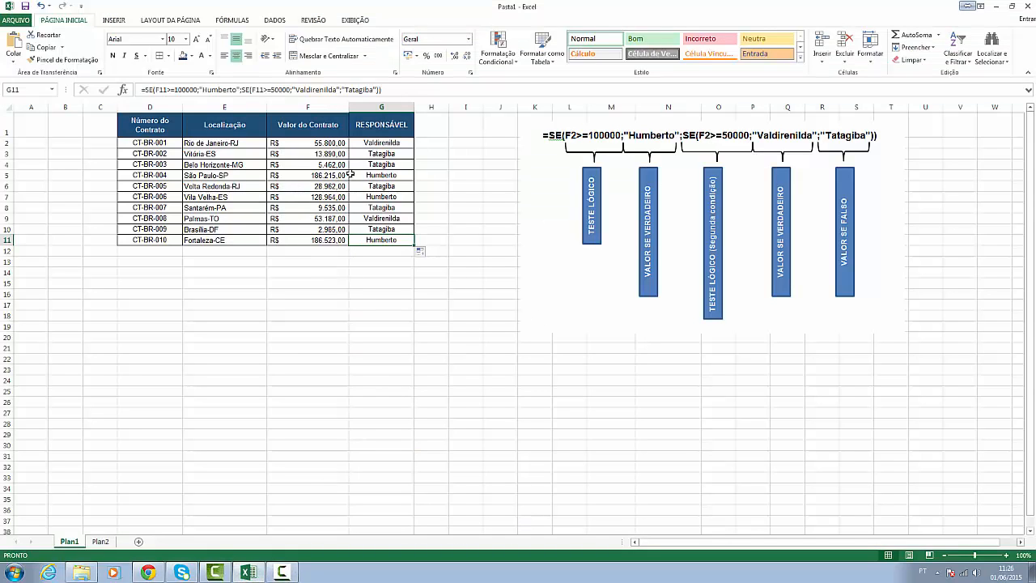
Create a chart on its own sheet from the contract value and responsible columns, F1:G11.
drag(150, 129, 401, 240)
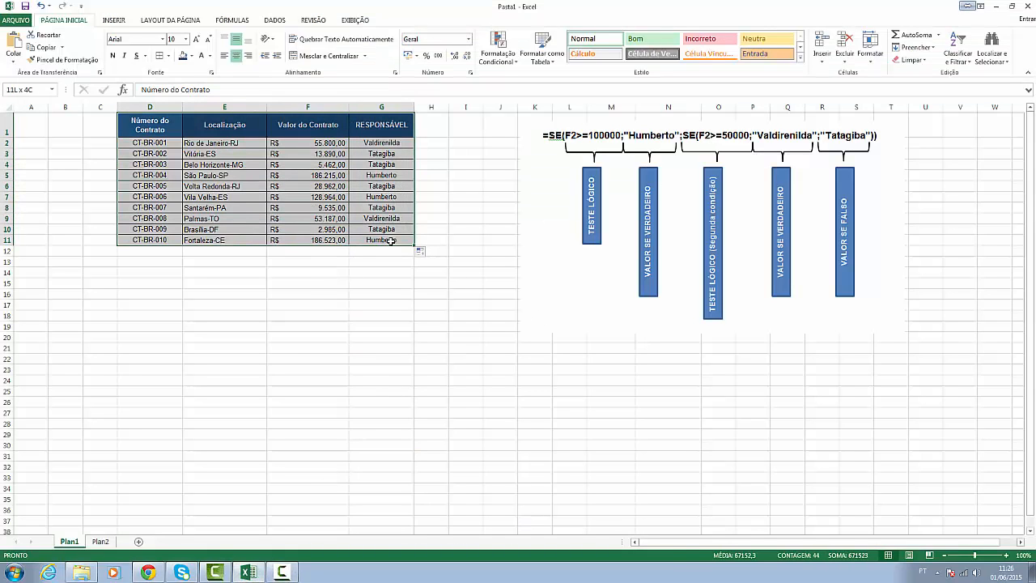
drag(377, 144, 389, 241)
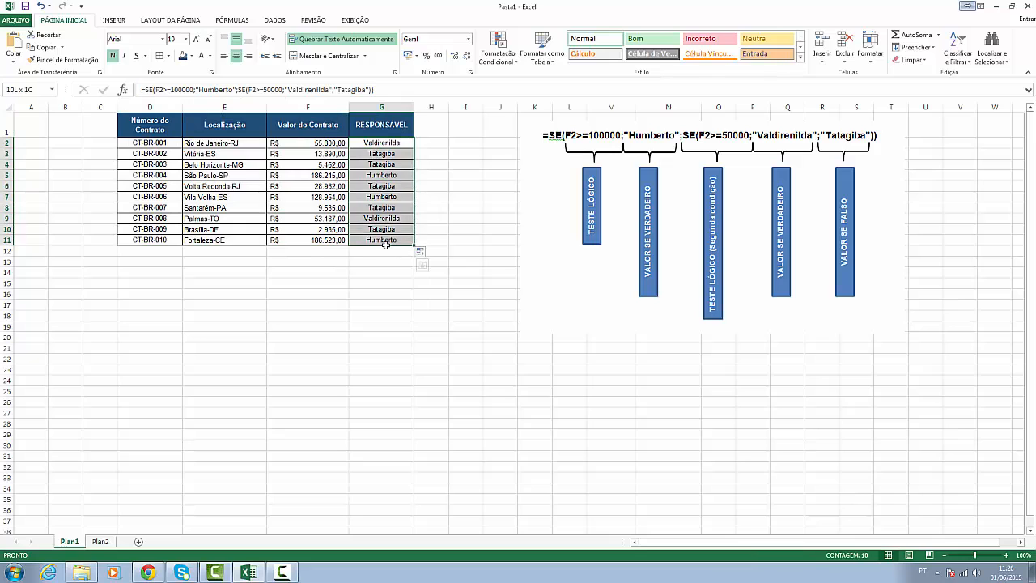
click(389, 286)
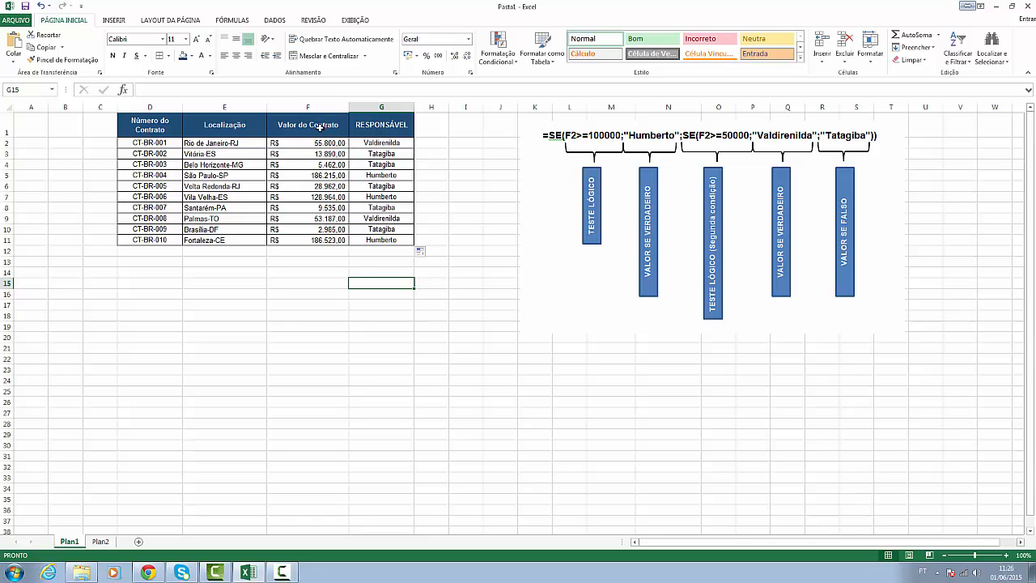
drag(319, 126, 379, 241)
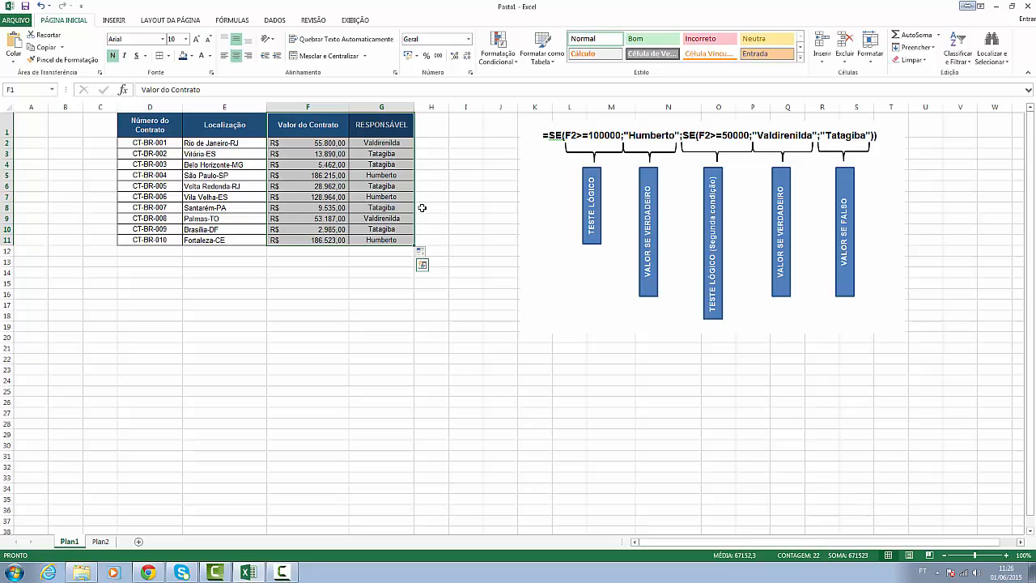
key(F11)
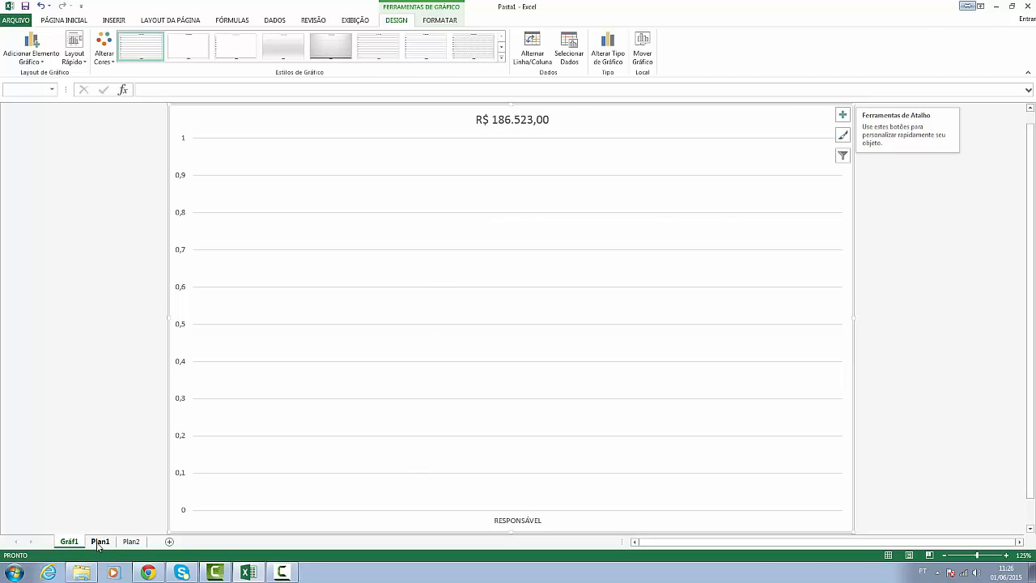
Return to Plan1 and create a separate chart sheet from the locations and contract values in E2:F11.
click(100, 542)
drag(215, 142, 308, 239)
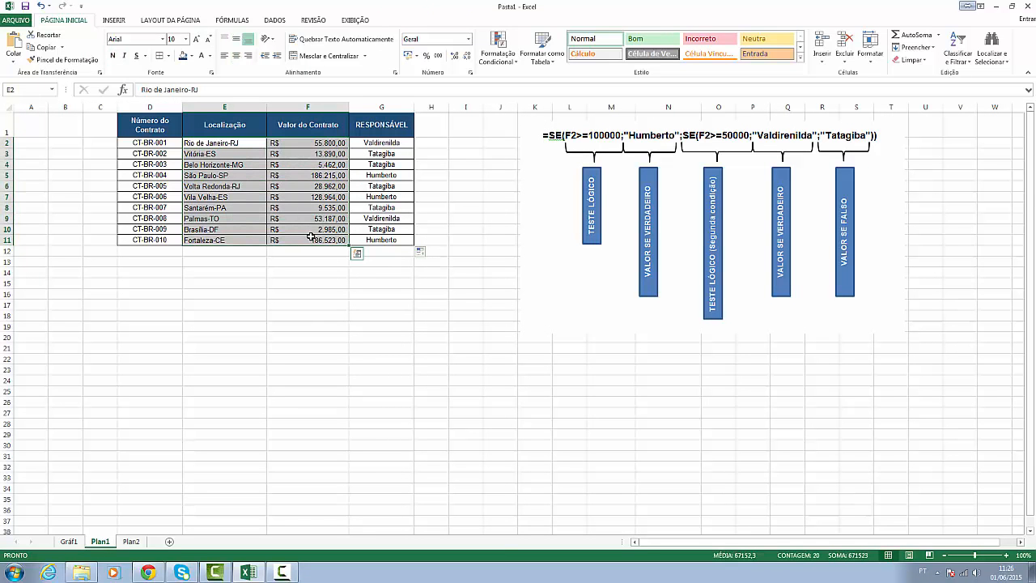
key(F11)
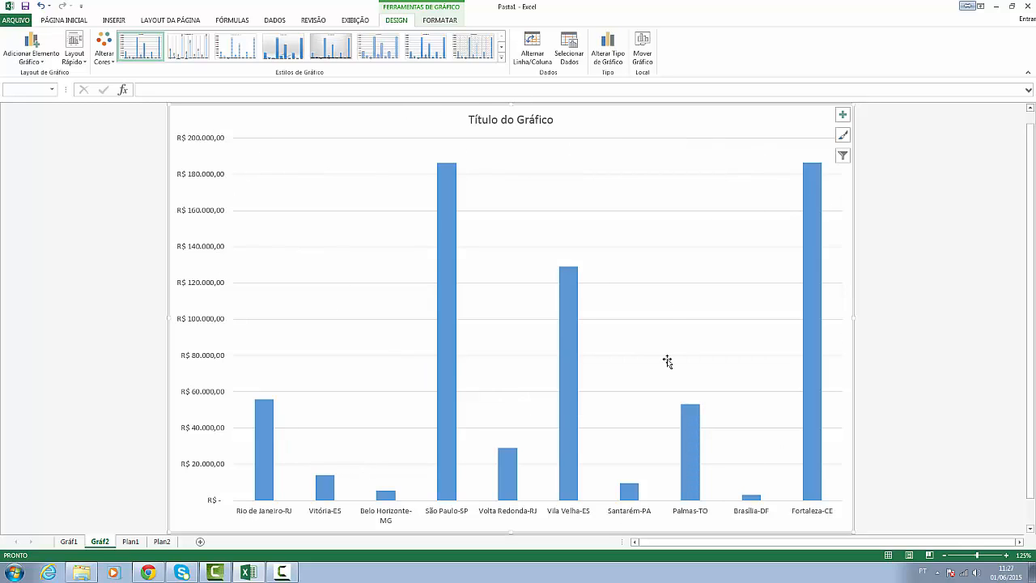
click(283, 574)
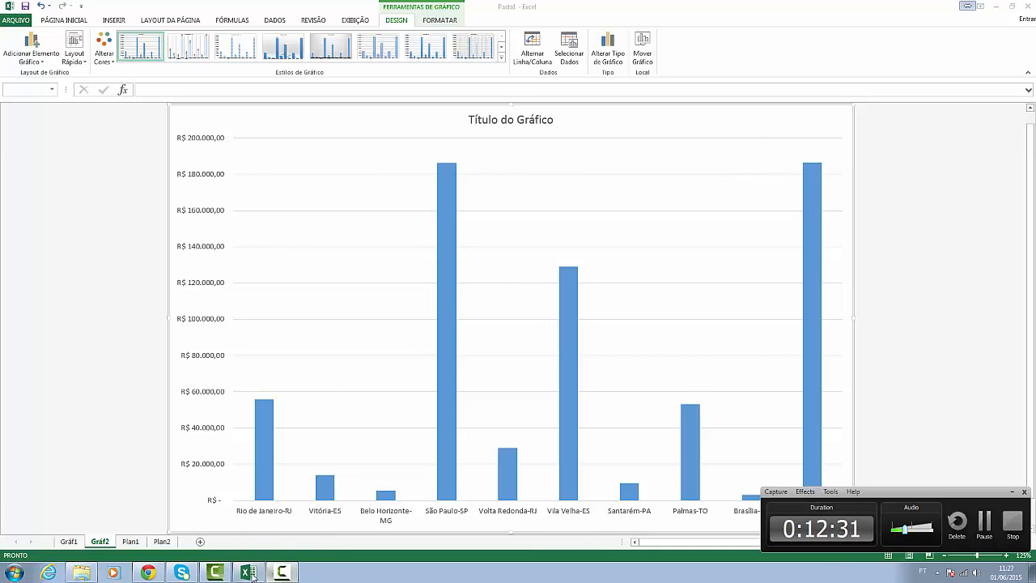
click(149, 572)
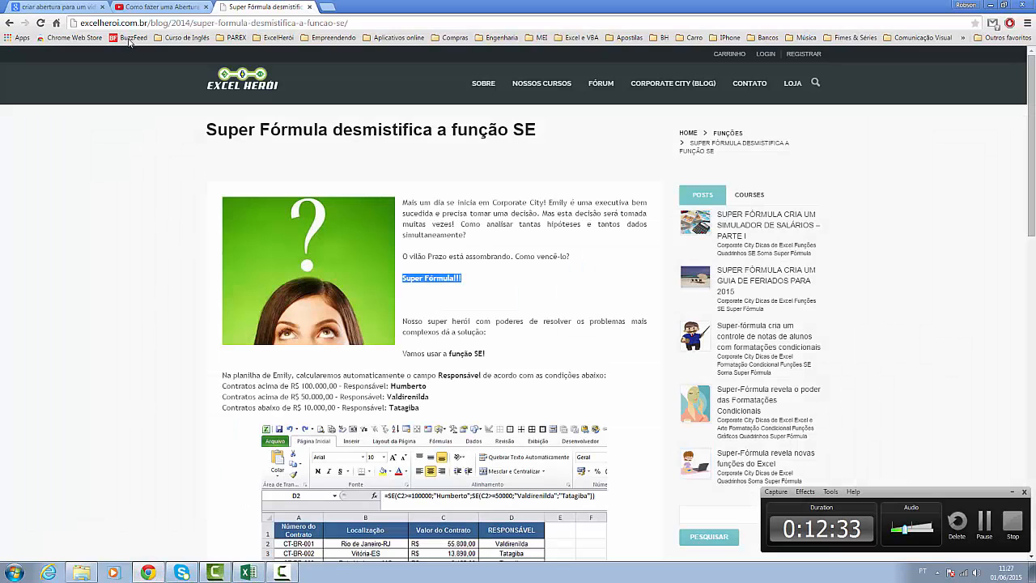
click(149, 25)
text(www.excelheroi.com.br)
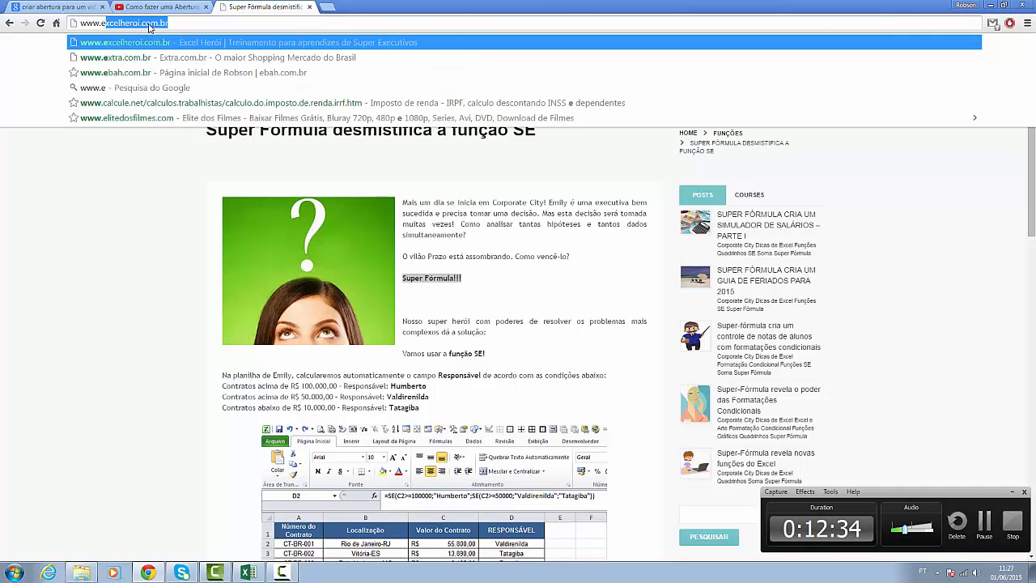
key(Return)
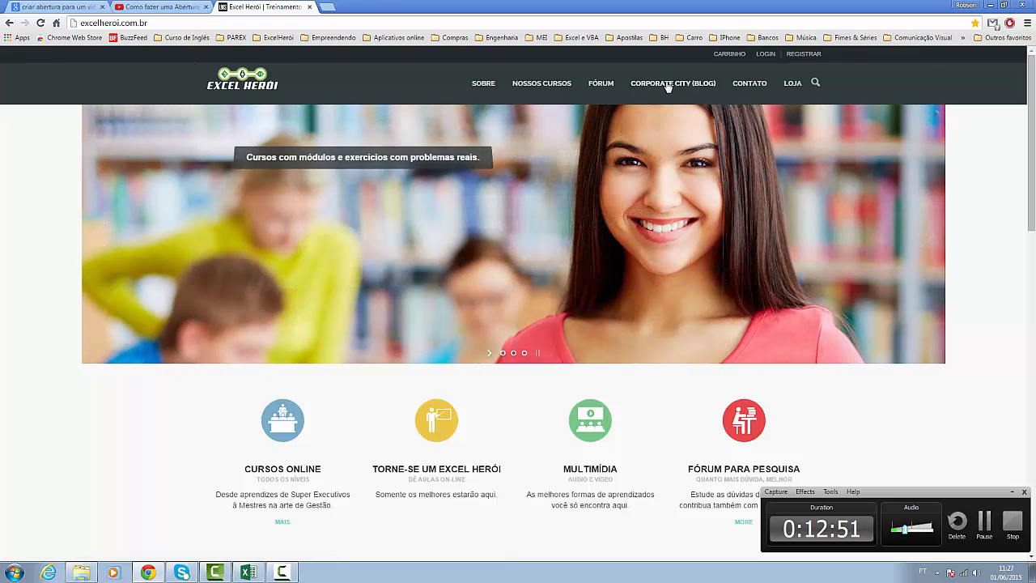
click(668, 86)
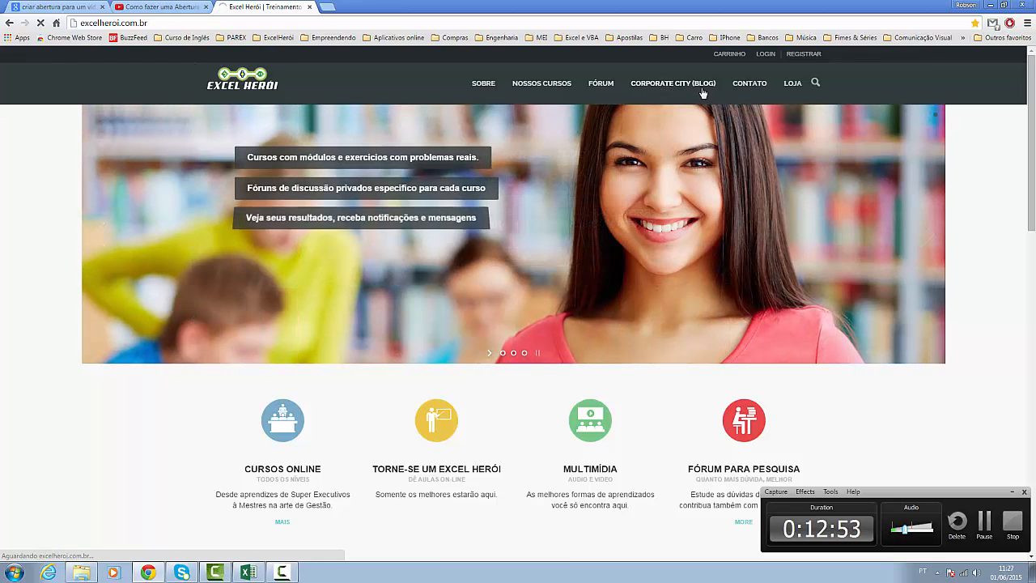